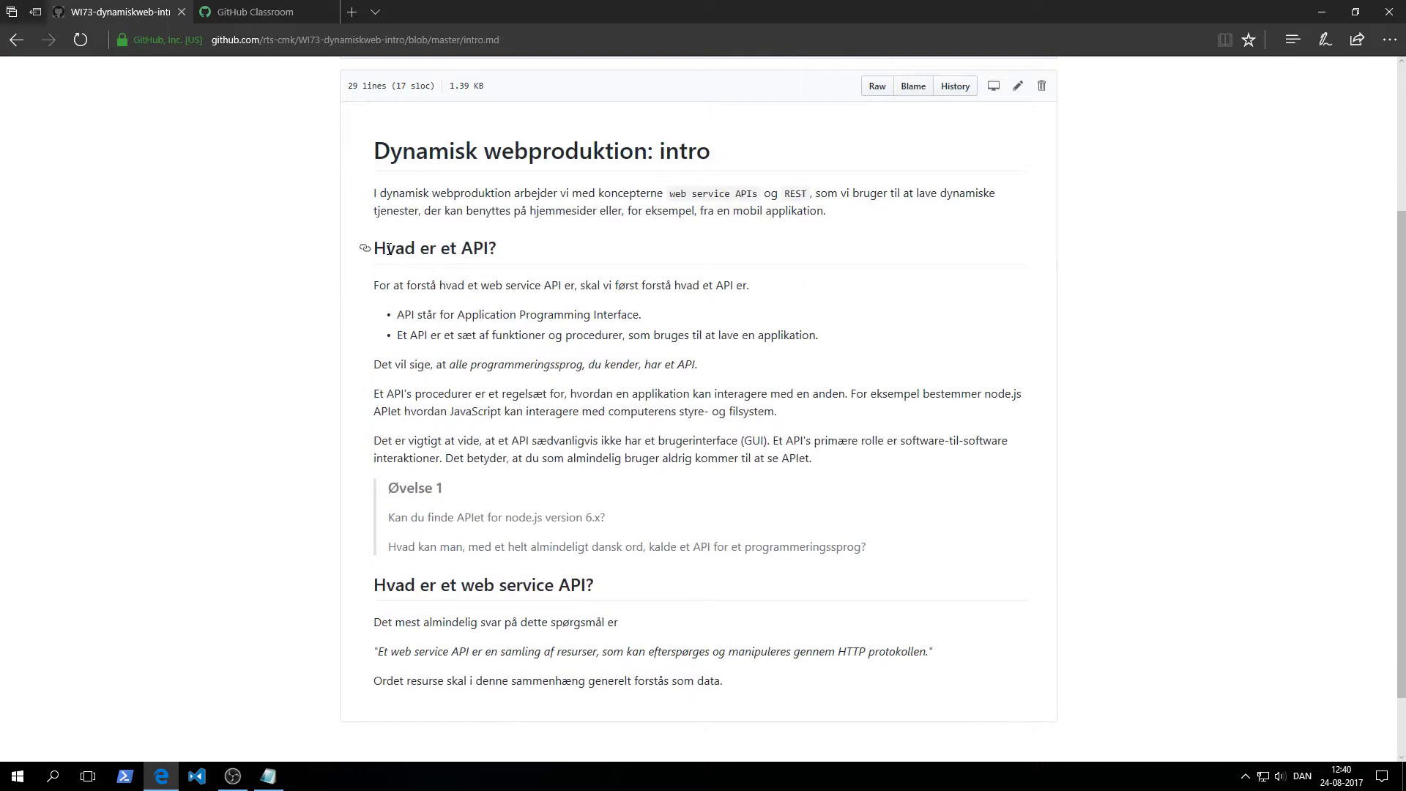
pyautogui.moveTo(368, 248); pyautogui.dragTo(762, 685)
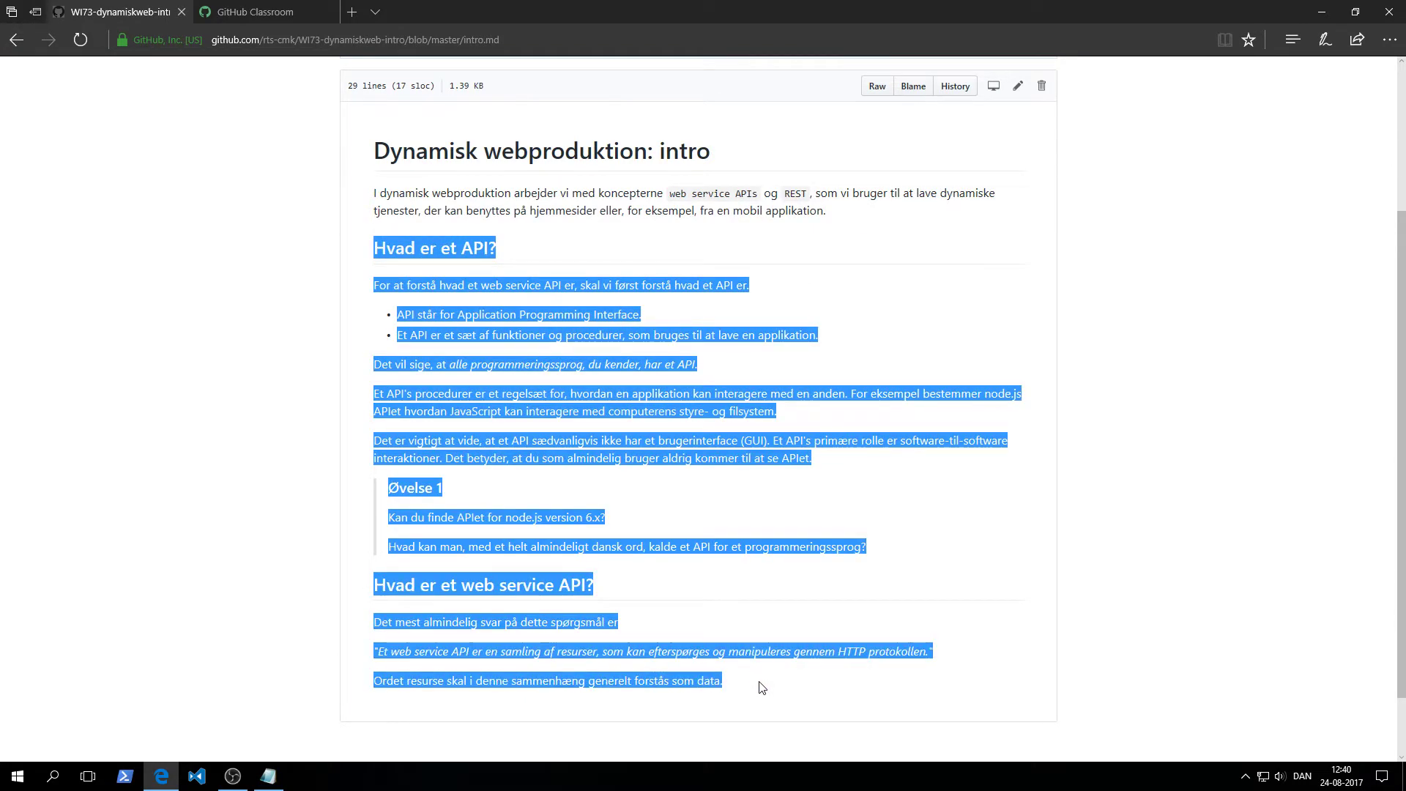
pyautogui.click(762, 685)
pyautogui.scroll(3, 633, 540)
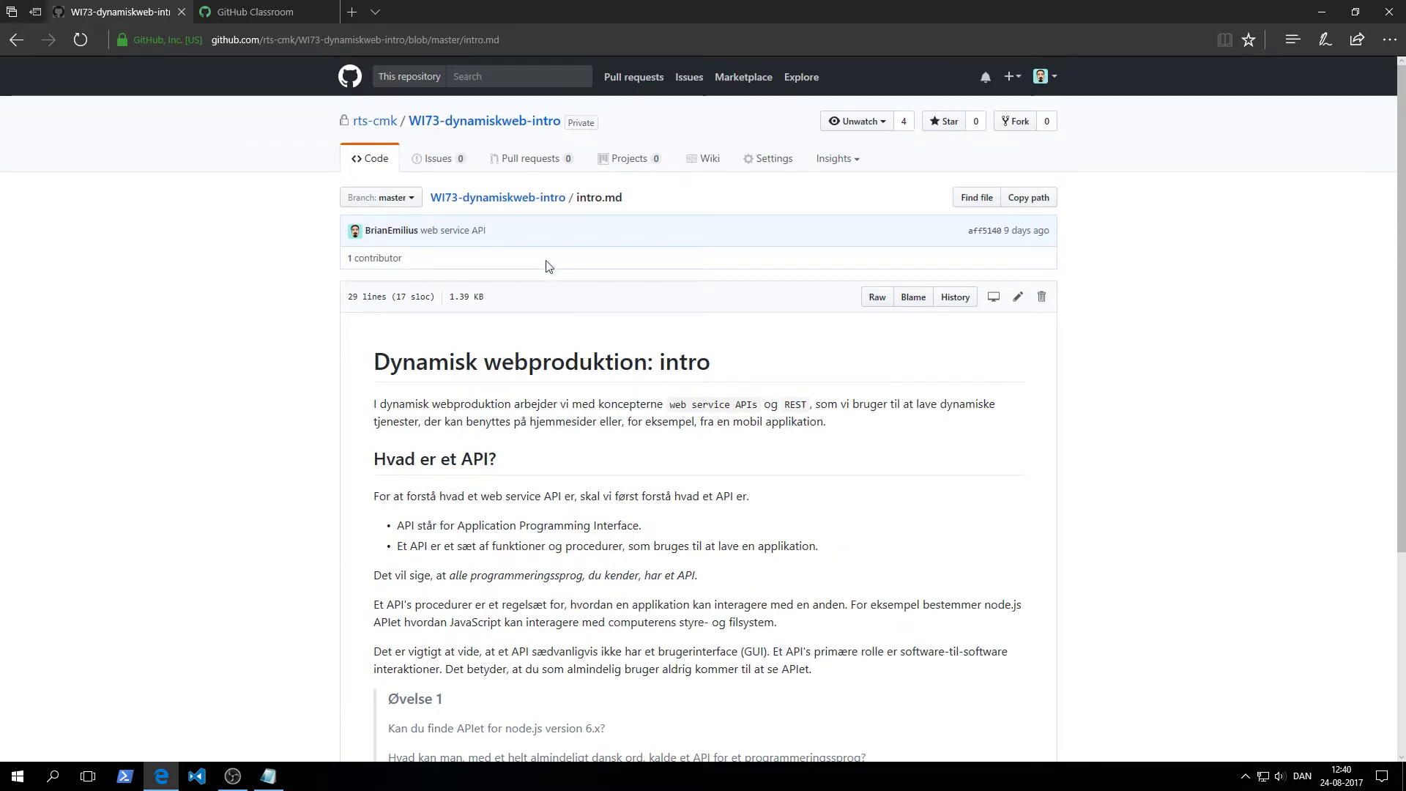
pyautogui.click(535, 208)
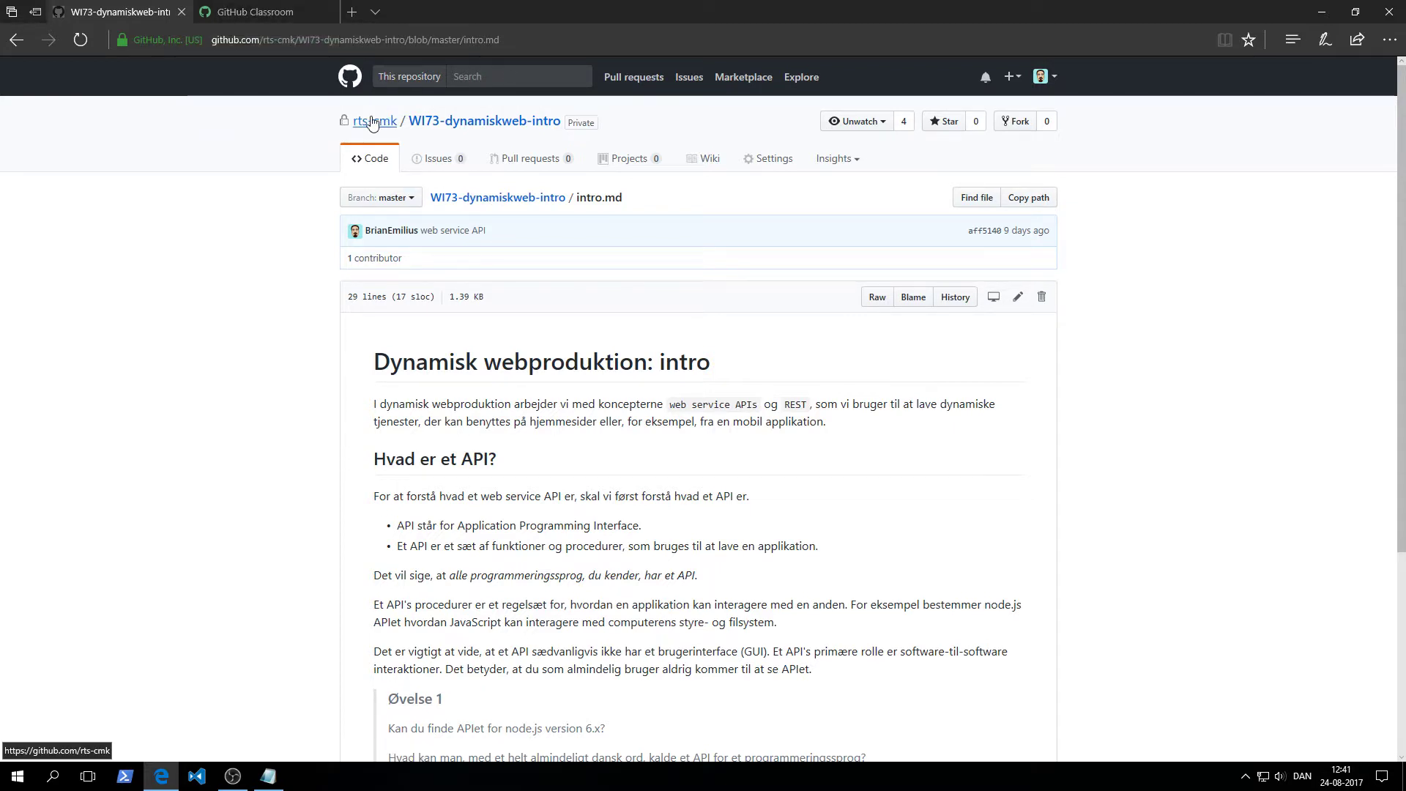
# - Switch to GitHub Classroom and start a new individual assignment in the 71a-wihf-ehandel classroom
pyautogui.click(268, 15)
pyautogui.click(149, 14)
pyautogui.click(264, 15)
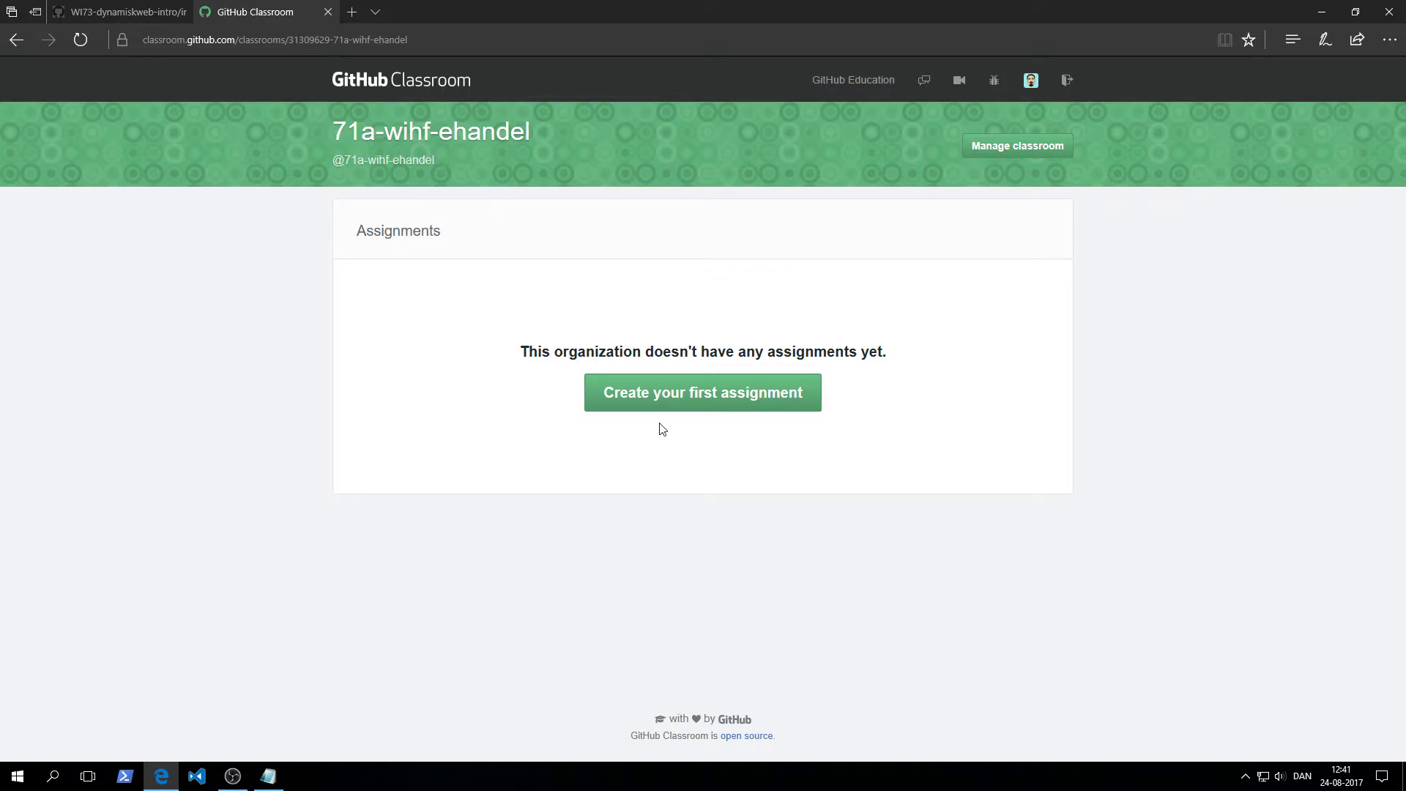
pyautogui.click(708, 400)
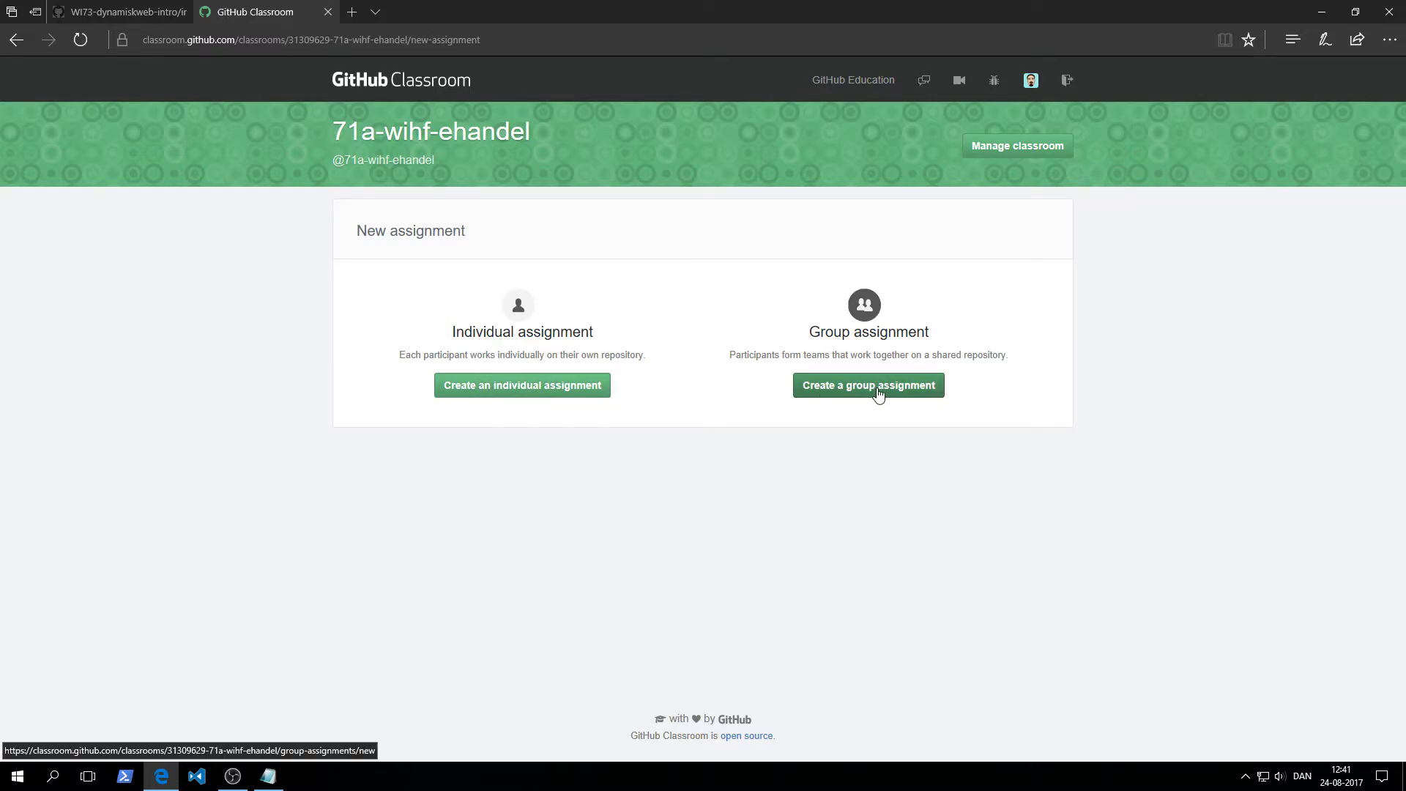
pyautogui.click(527, 388)
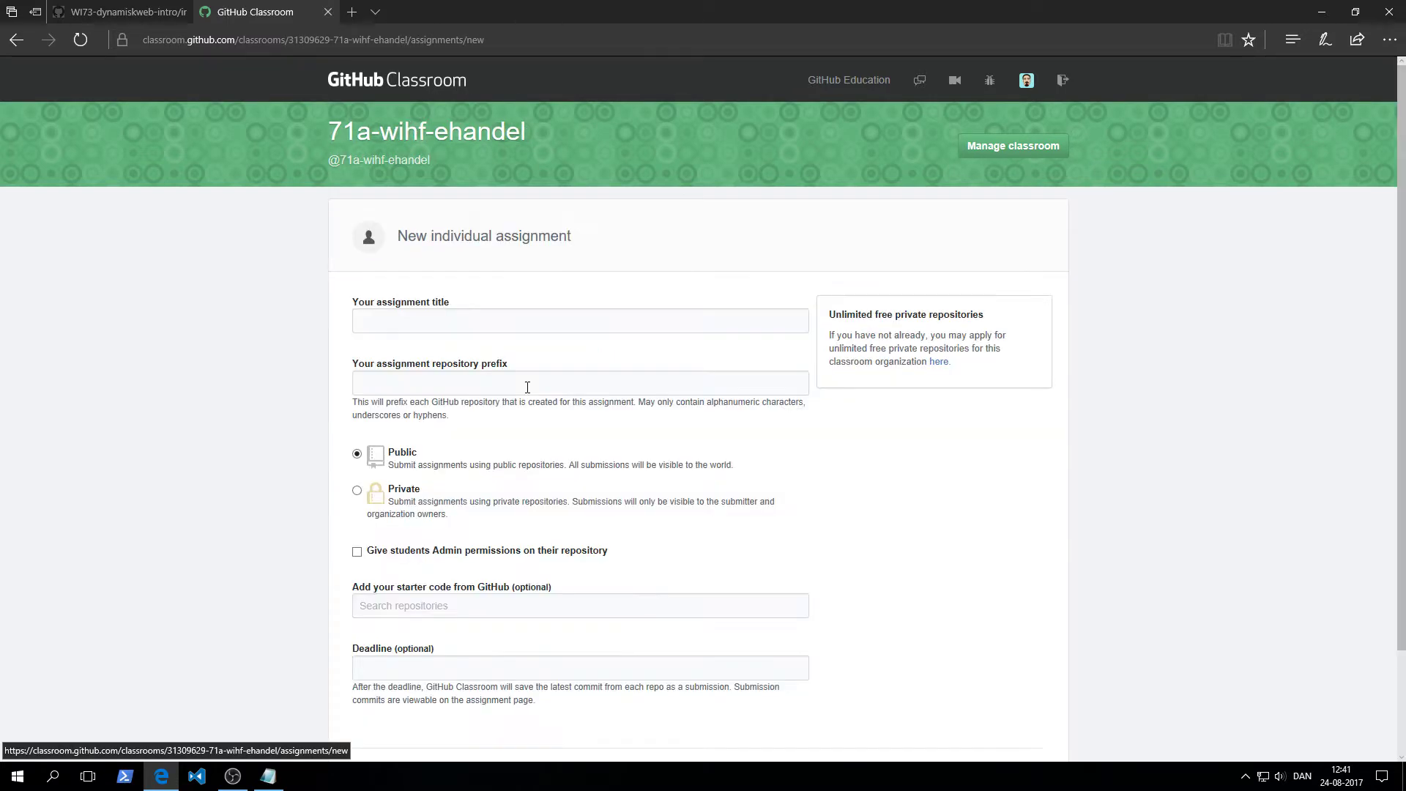
pyautogui.scroll(-2, 302, 380)
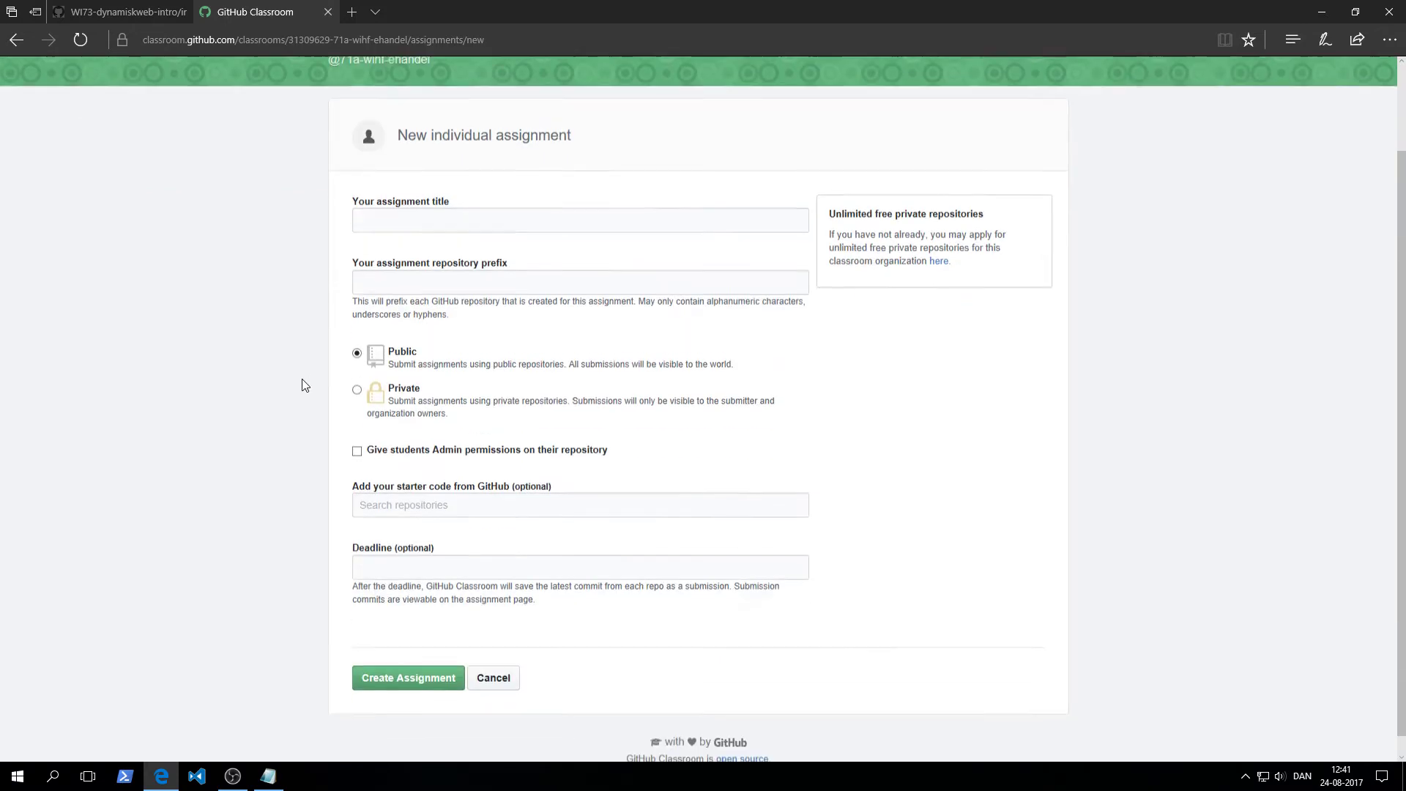
# - Title the assignment Dynamisk Web JSON and shorten its repository prefix to dynweb-json
pyautogui.click(409, 208)
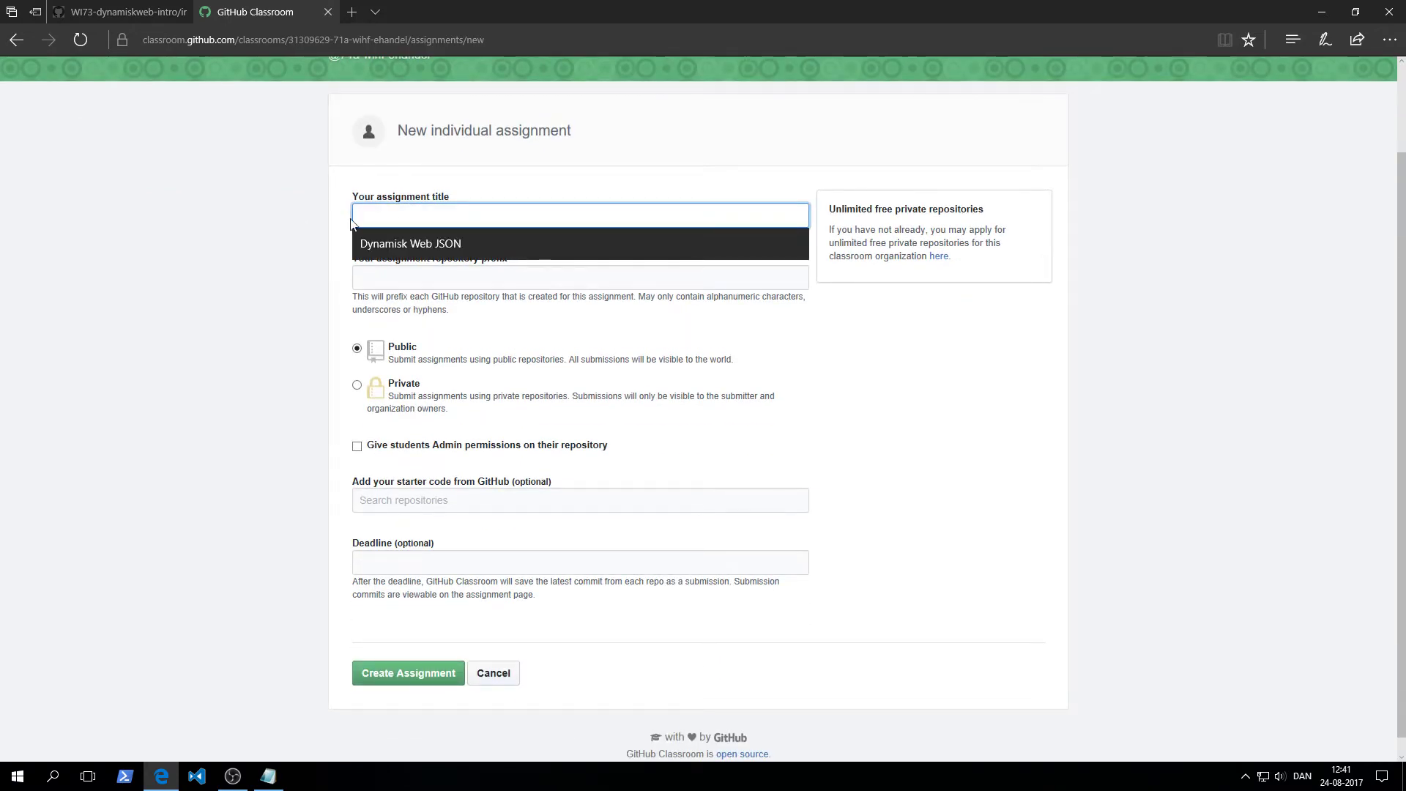
pyautogui.click(423, 240)
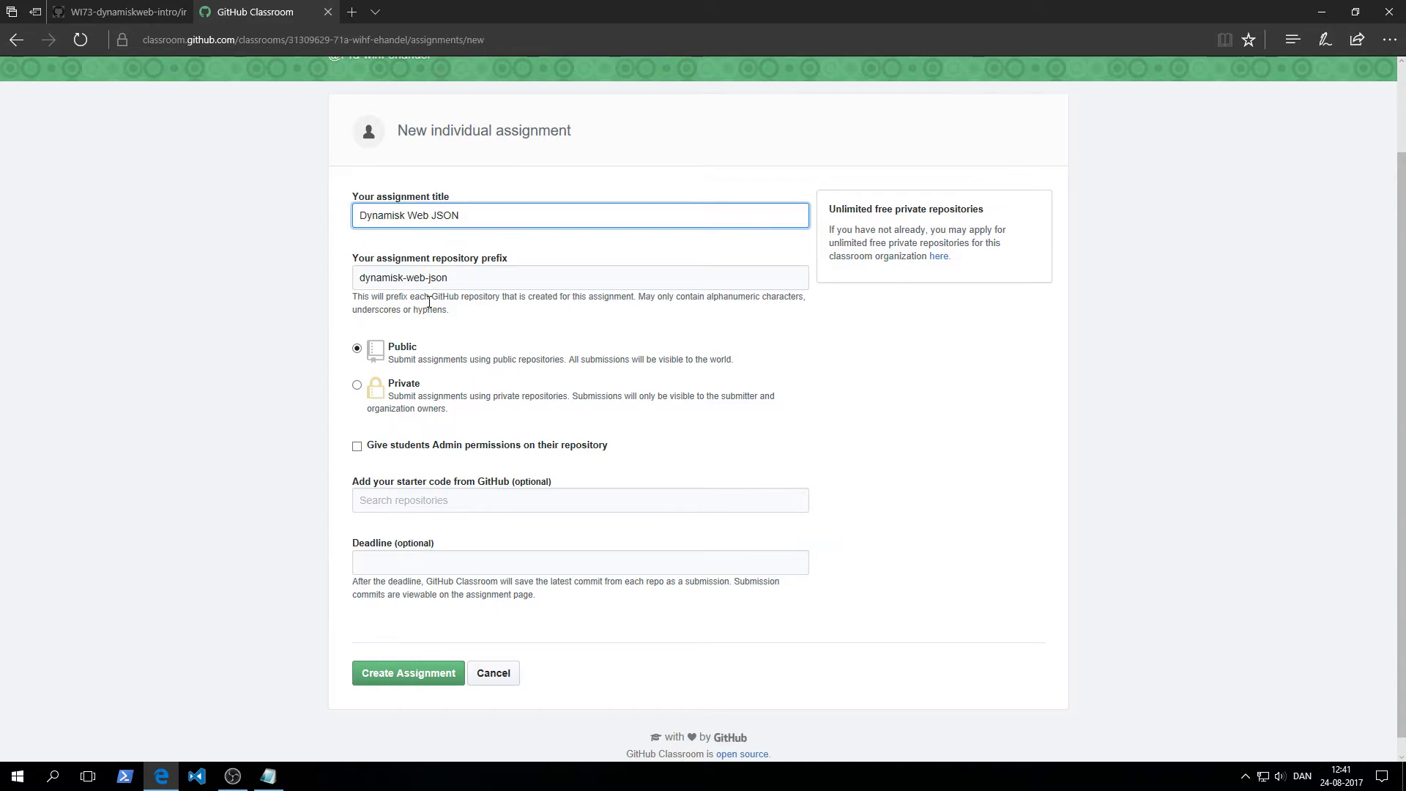
pyautogui.doubleClick(389, 277)
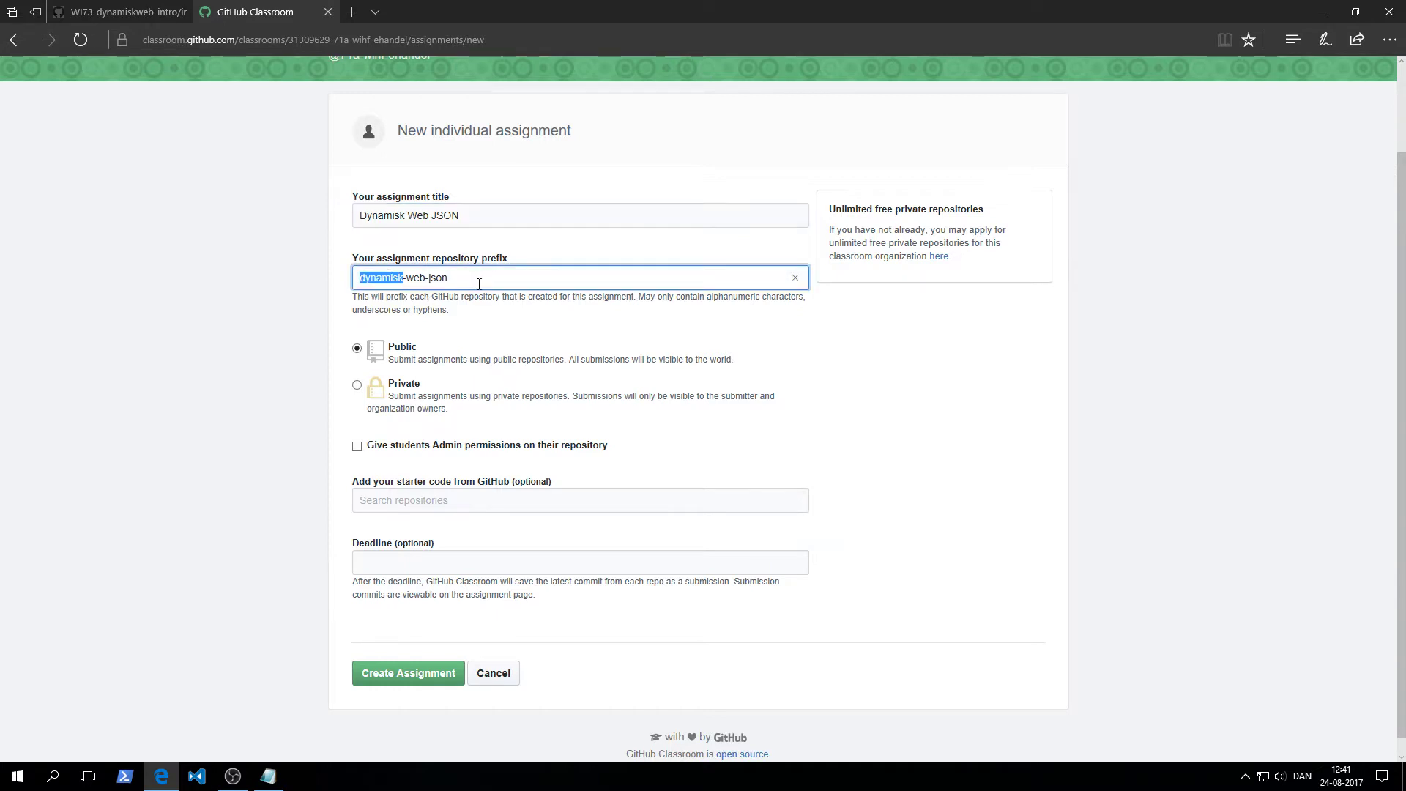
pyautogui.press('Delete')
pyautogui.press('Delete')
pyautogui.press('Delete')
pyautogui.write('dynw')
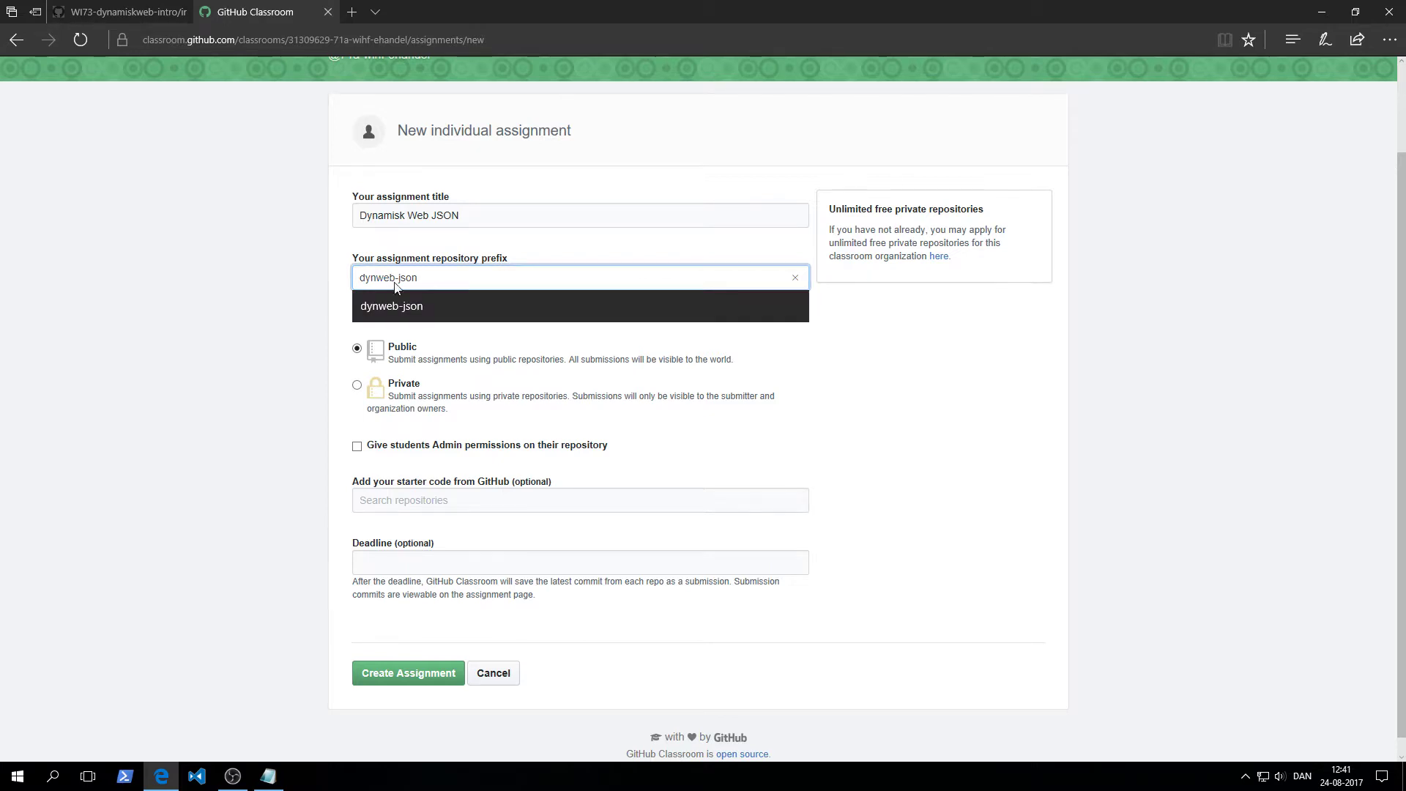
pyautogui.click(227, 300)
pyautogui.tripleClick(356, 285)
pyautogui.click(408, 278)
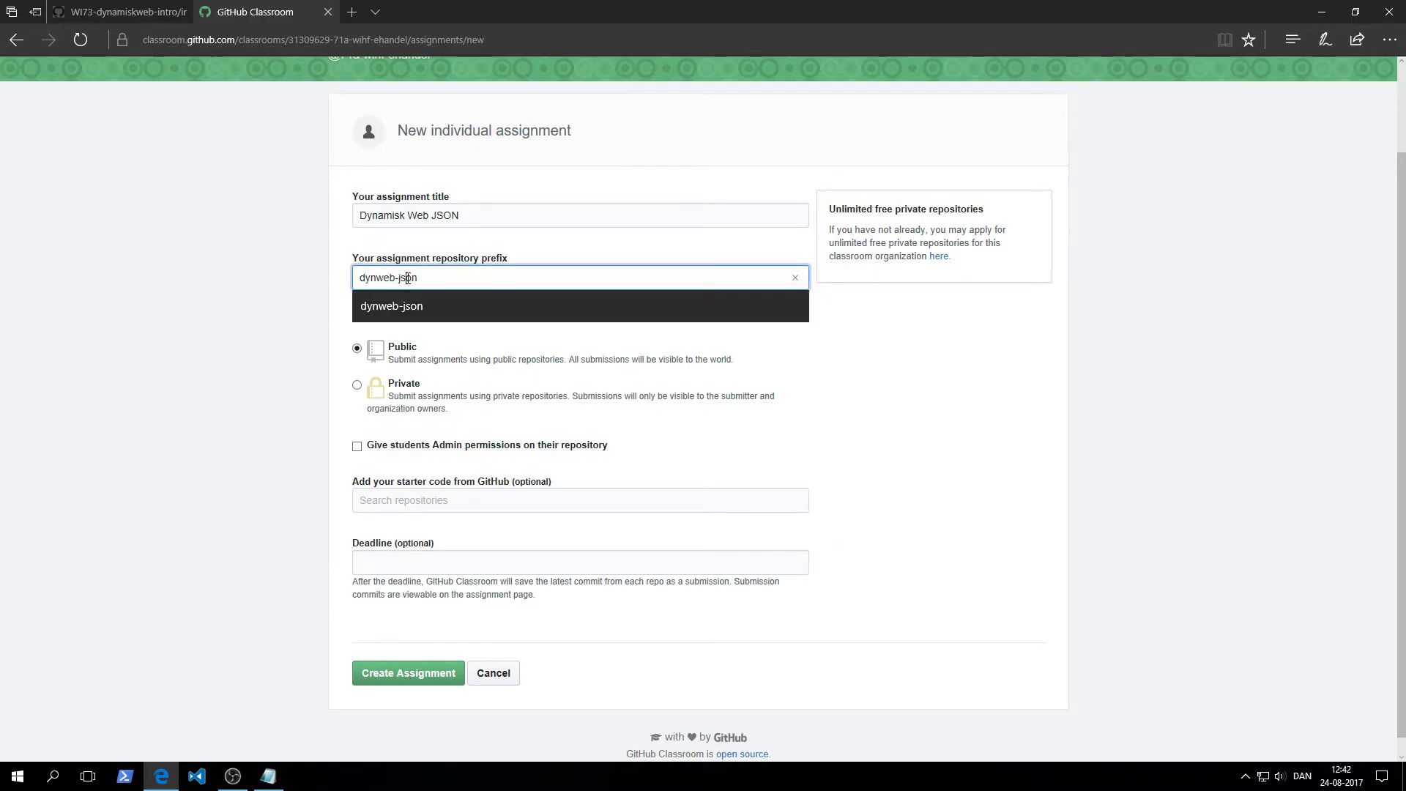
pyautogui.click(435, 284)
pyautogui.click(425, 278)
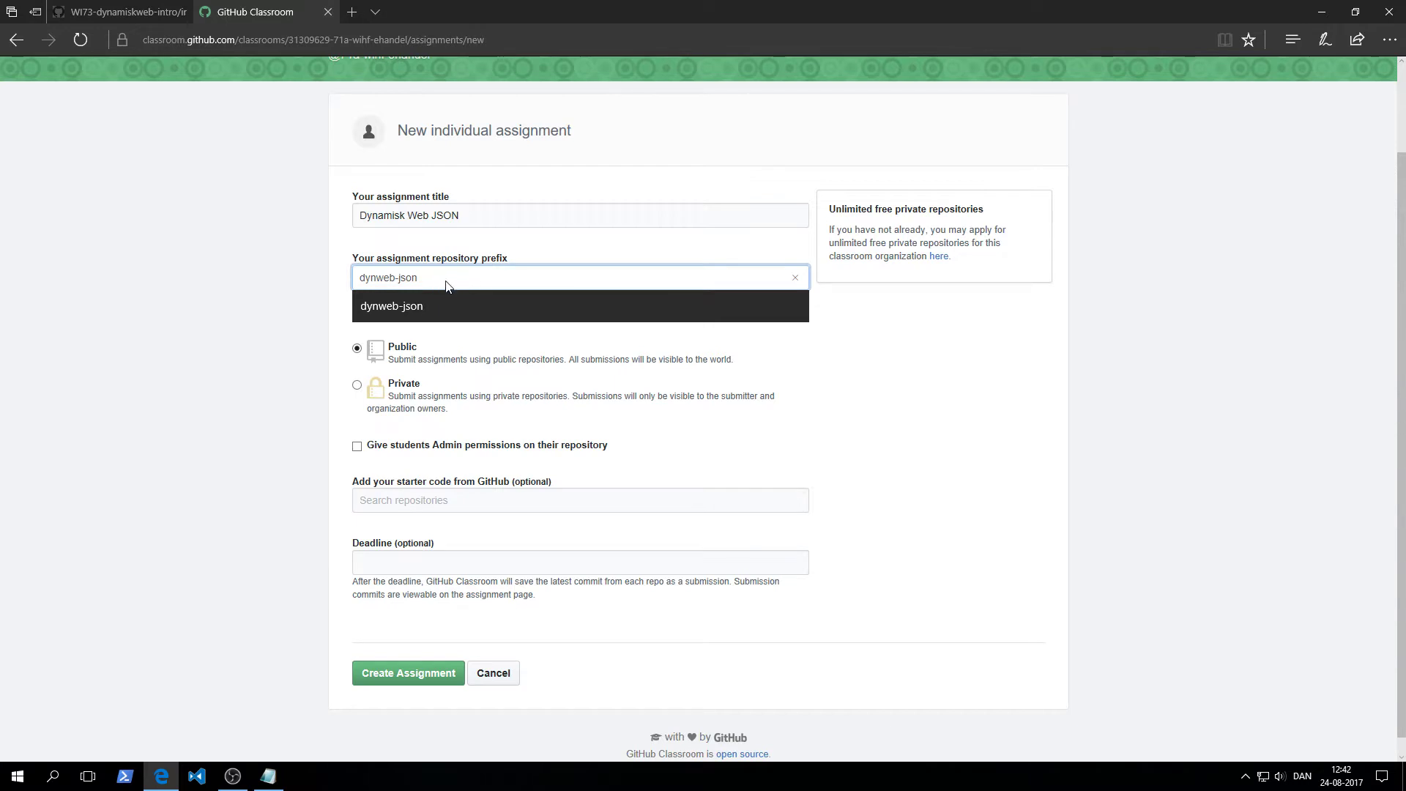
pyautogui.click(284, 286)
# - Make the assignment repositories private and choose rts-cmk/WI73-dynamiskweb-intro as the starter code
pyautogui.click(356, 385)
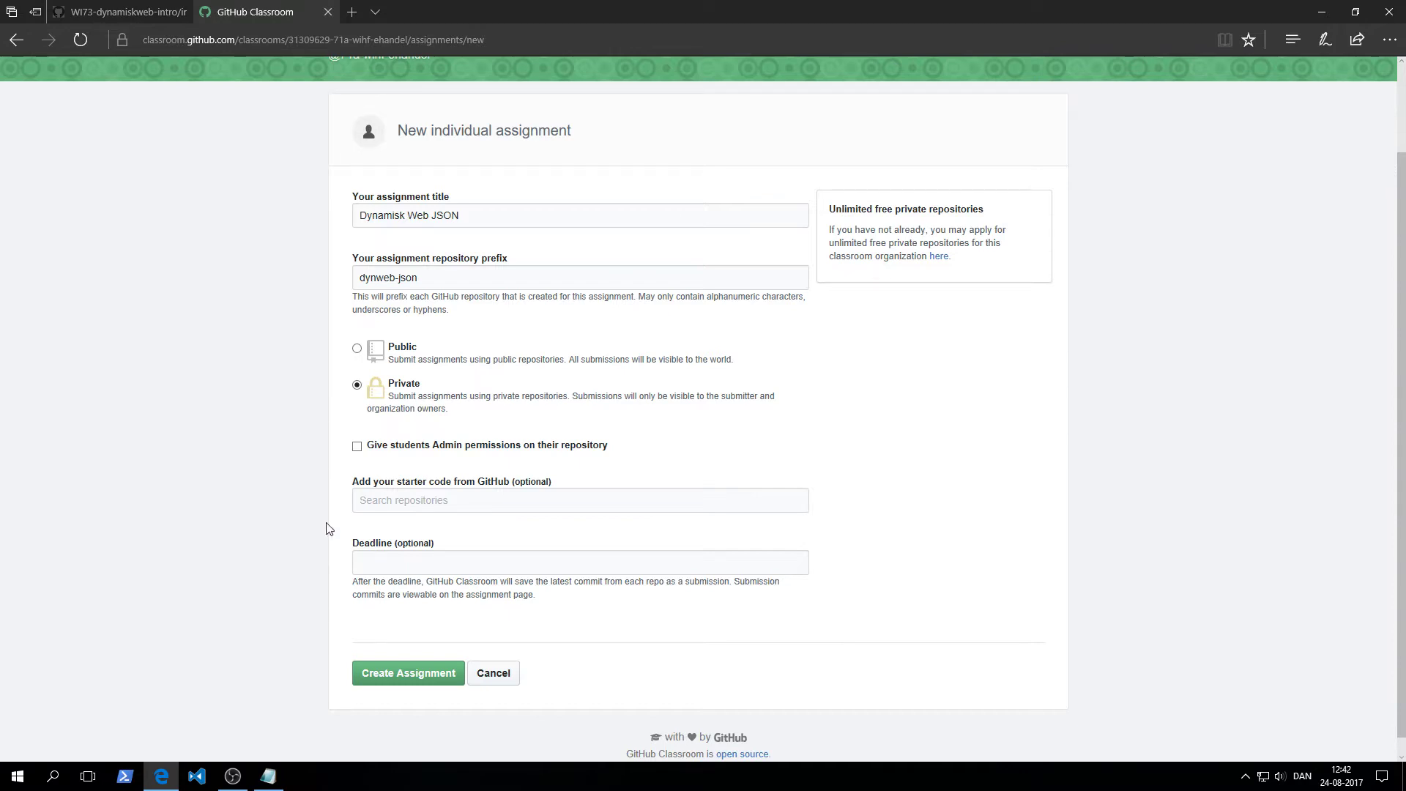
pyautogui.click(413, 502)
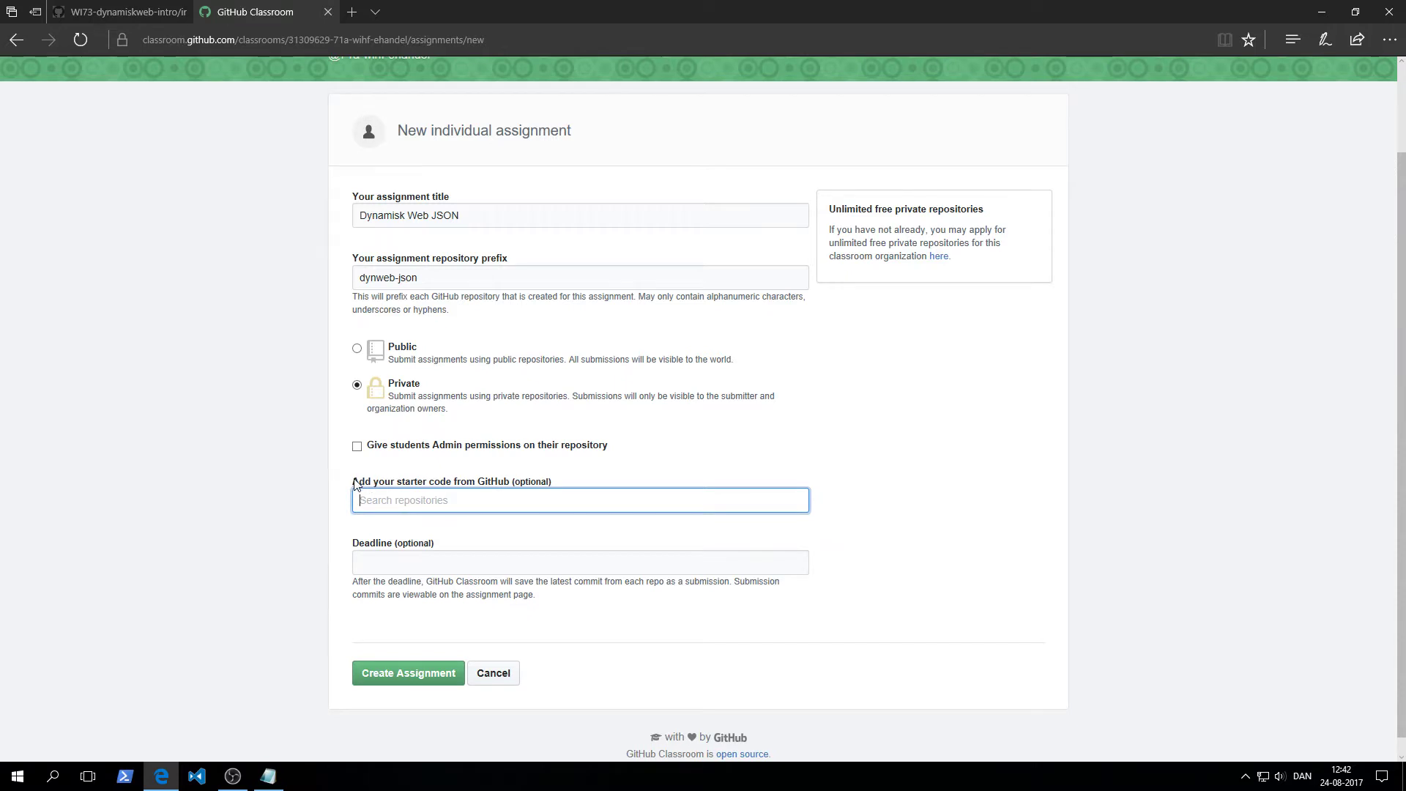
pyautogui.moveTo(353, 482); pyautogui.dragTo(516, 483)
pyautogui.click(552, 483)
pyautogui.click(460, 502)
pyautogui.write('rts')
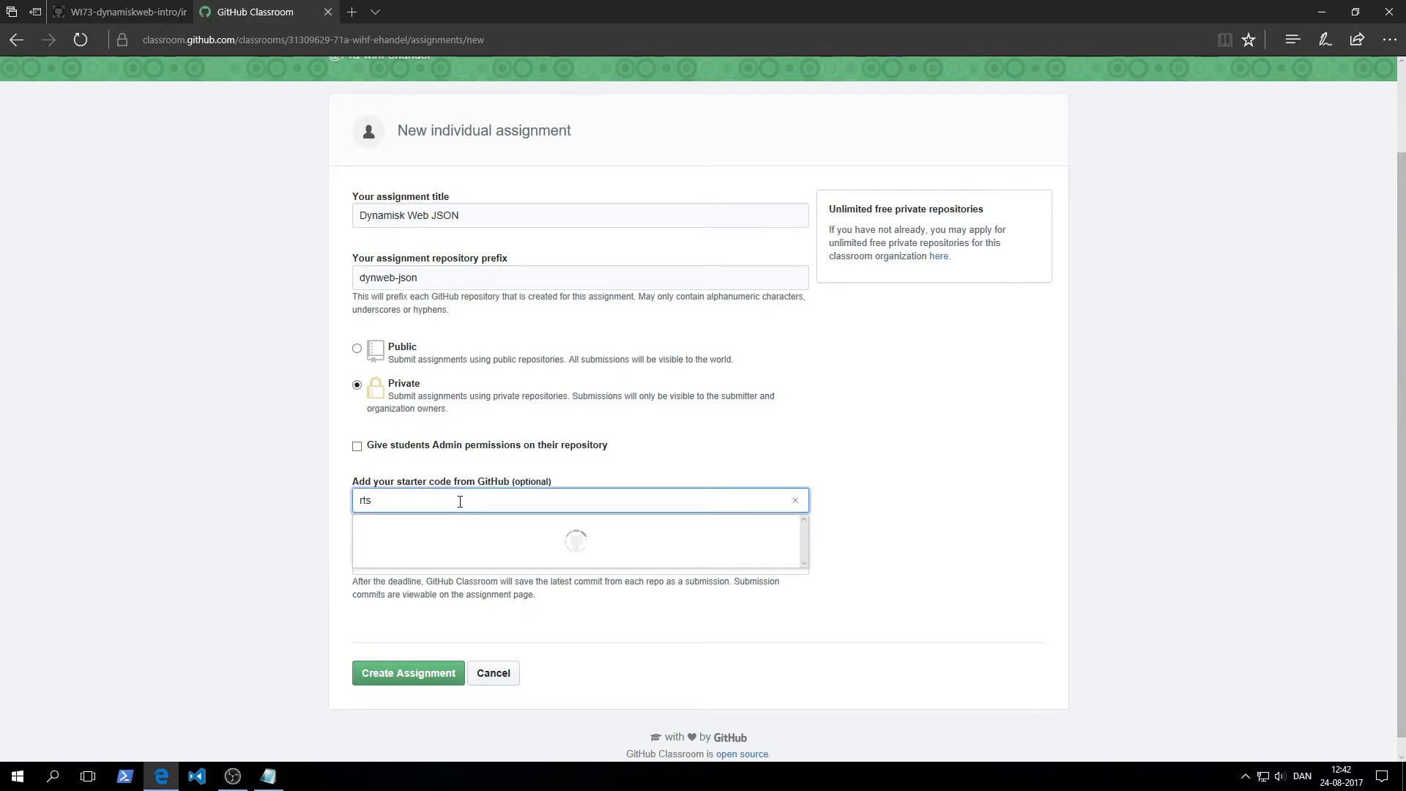
pyautogui.write('-cmk/73')
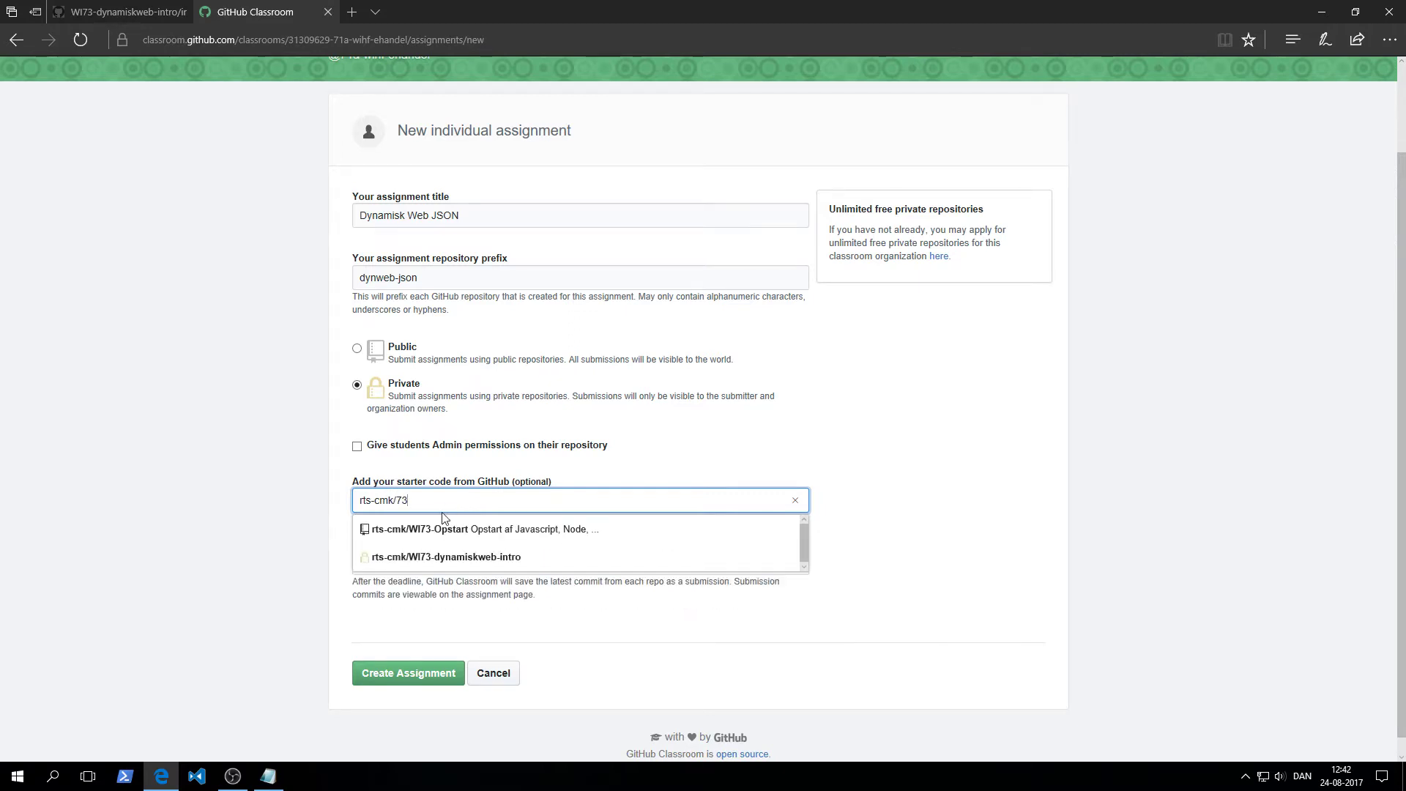
pyautogui.click(483, 558)
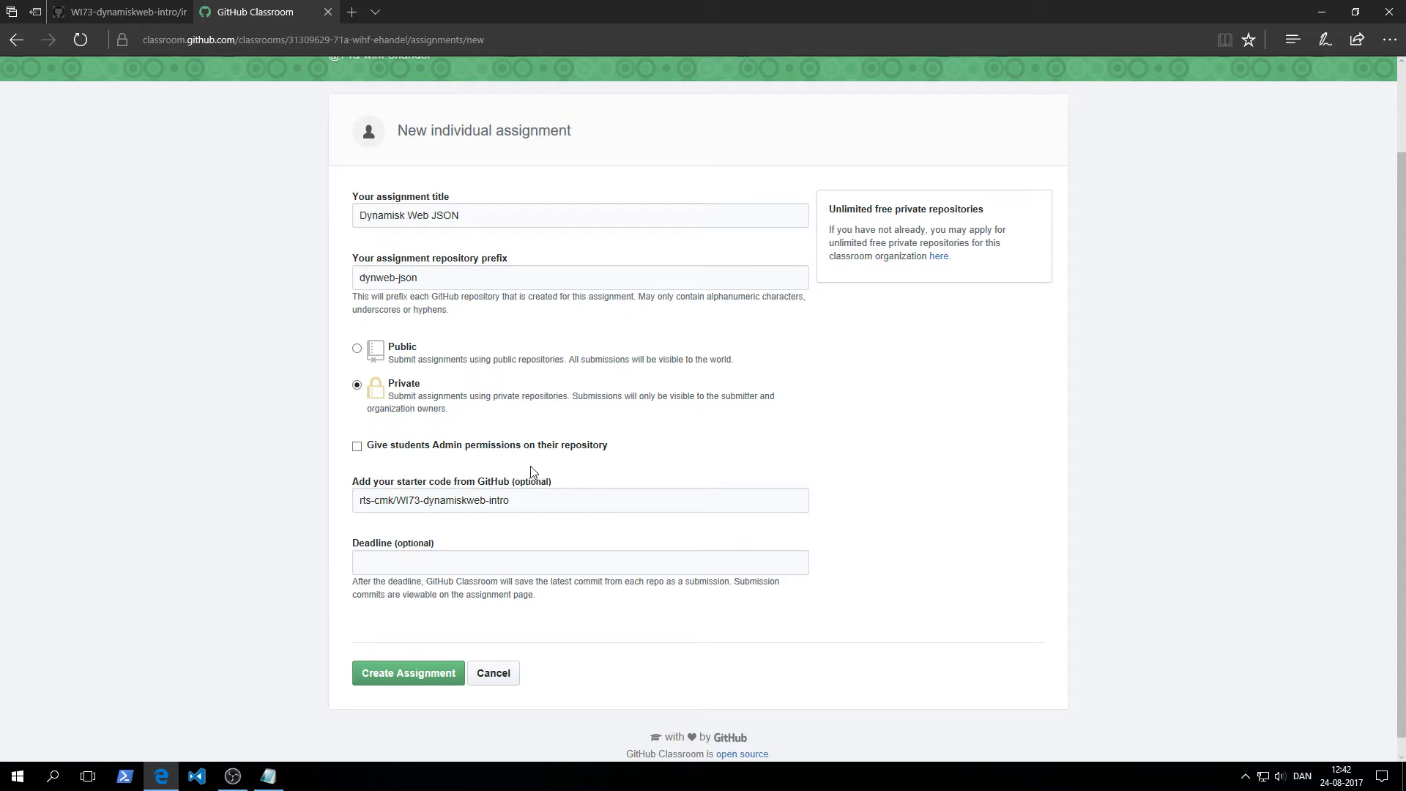
pyautogui.moveTo(511, 502); pyautogui.dragTo(308, 498)
pyautogui.click(307, 508)
# - Set the assignment deadline to 08/24/2017 at 14:00
pyautogui.click(356, 562)
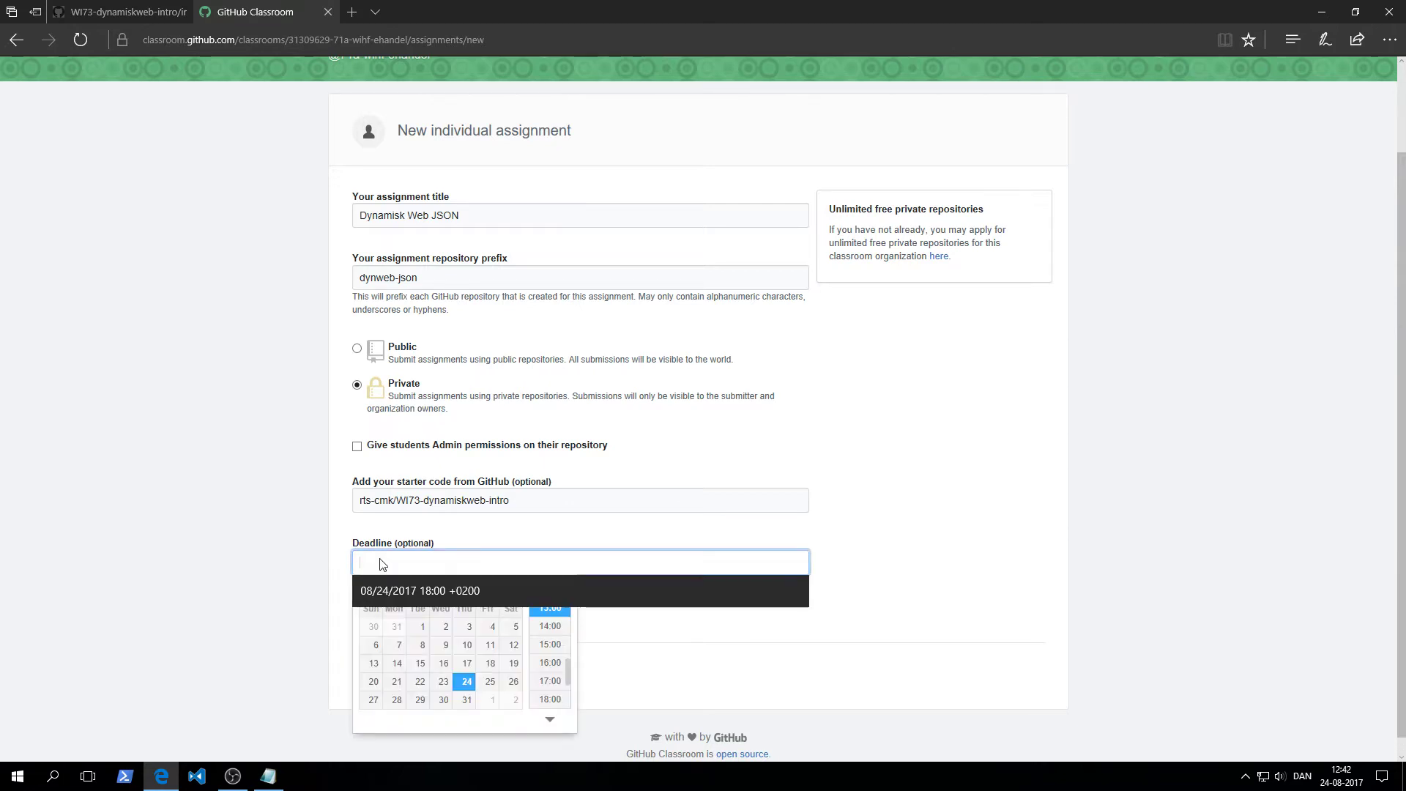
pyautogui.click(550, 700)
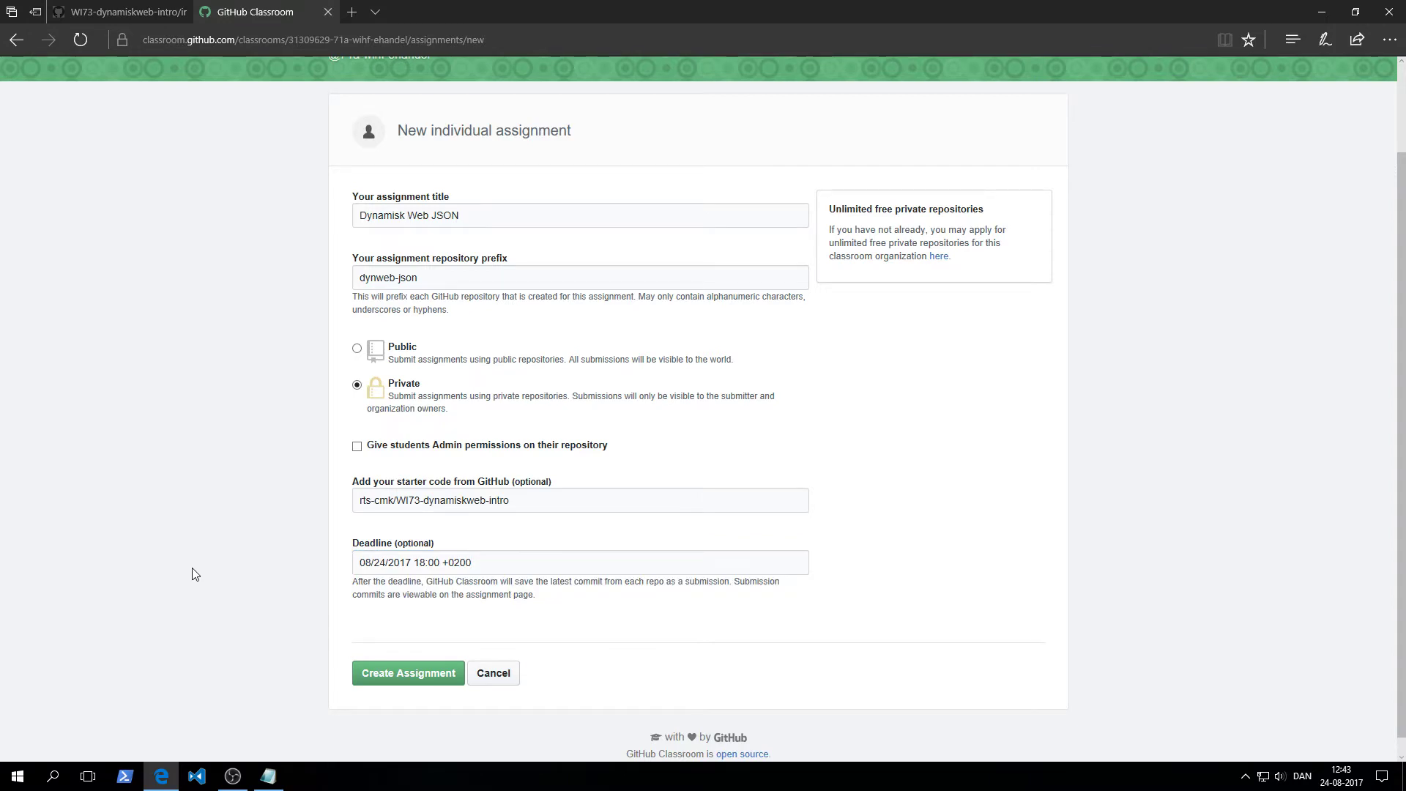
pyautogui.click(501, 565)
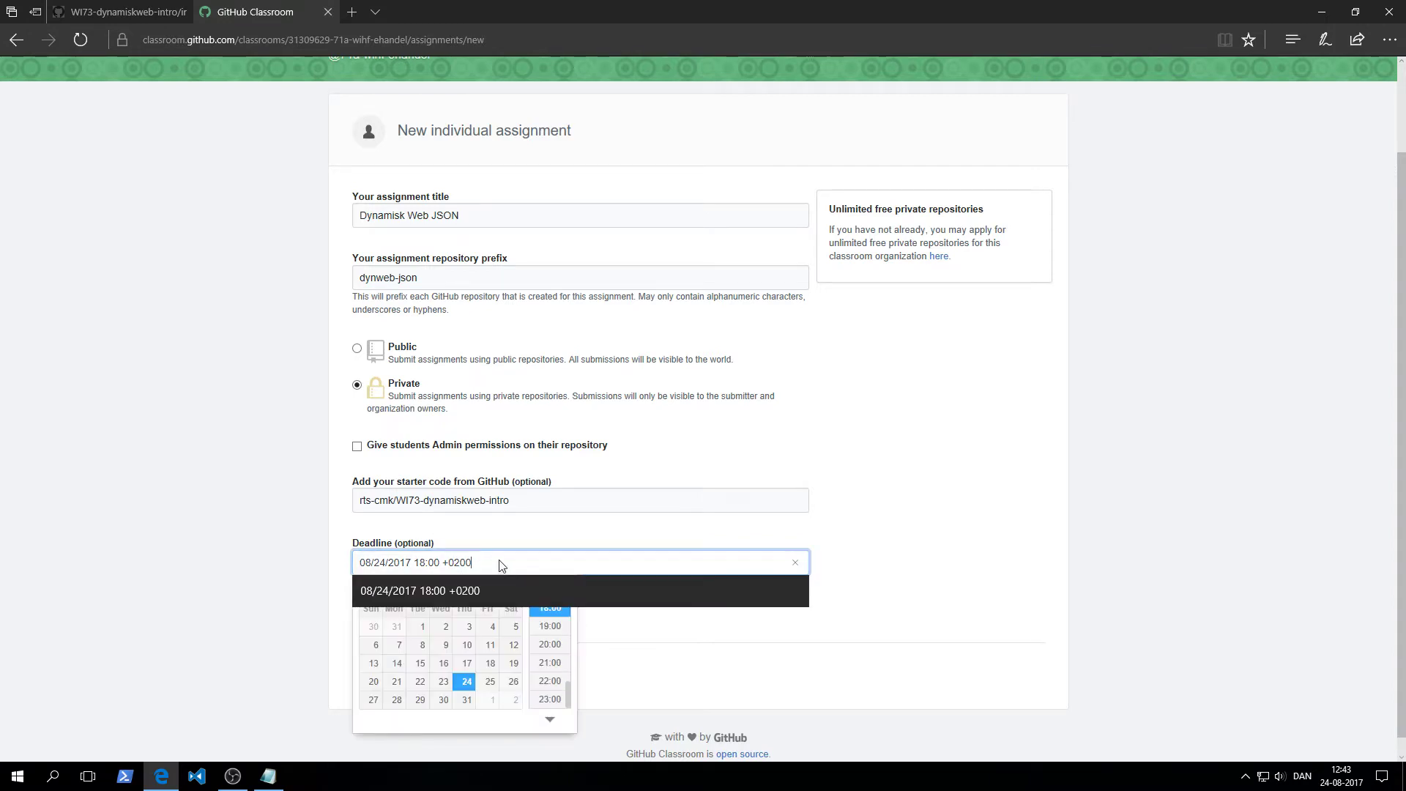
pyautogui.moveTo(569, 695); pyautogui.dragTo(573, 671)
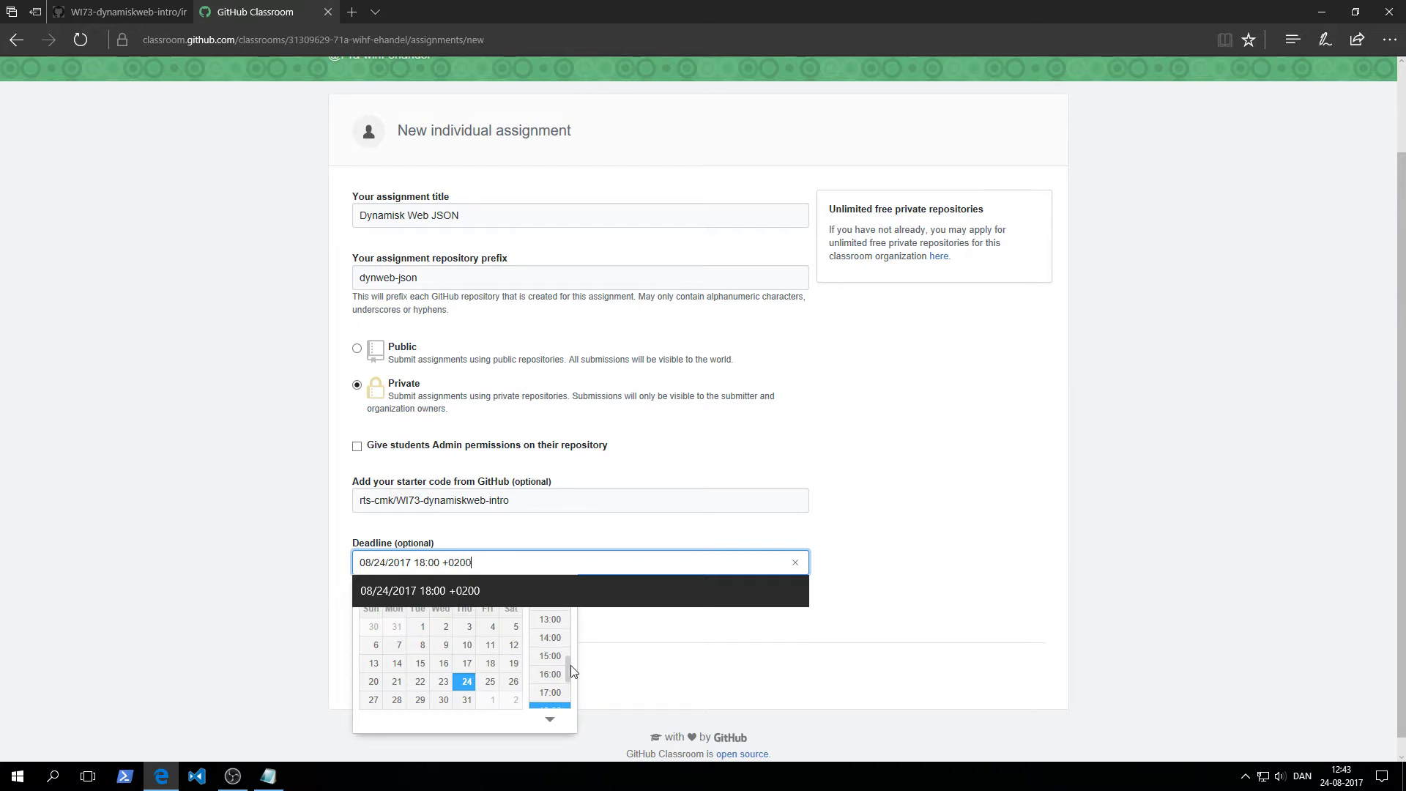
pyautogui.click(548, 639)
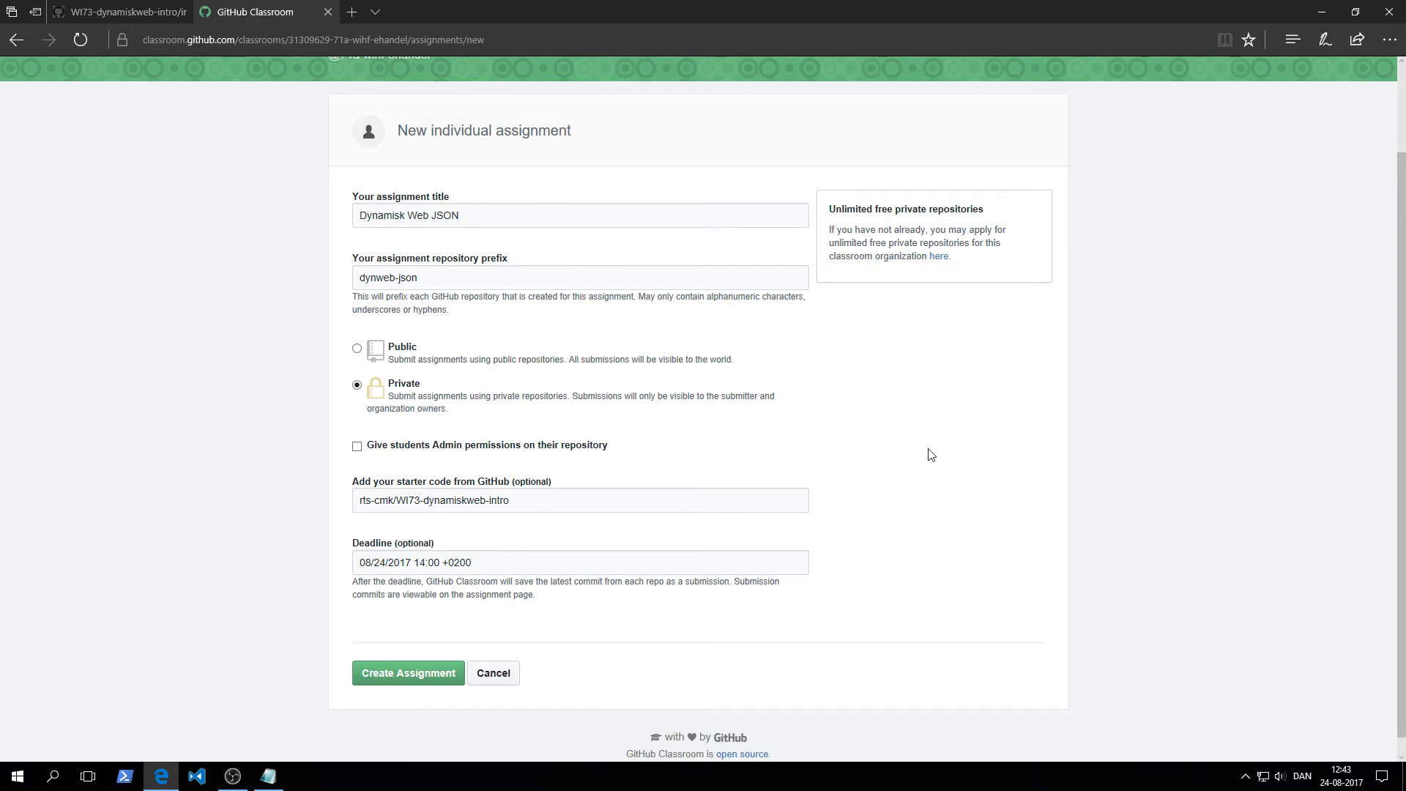
pyautogui.scroll(2, 943, 474)
pyautogui.scroll(-2, 943, 474)
# - Correct the assignment's repository prefix back to dynweb-json
pyautogui.tripleClick(375, 215)
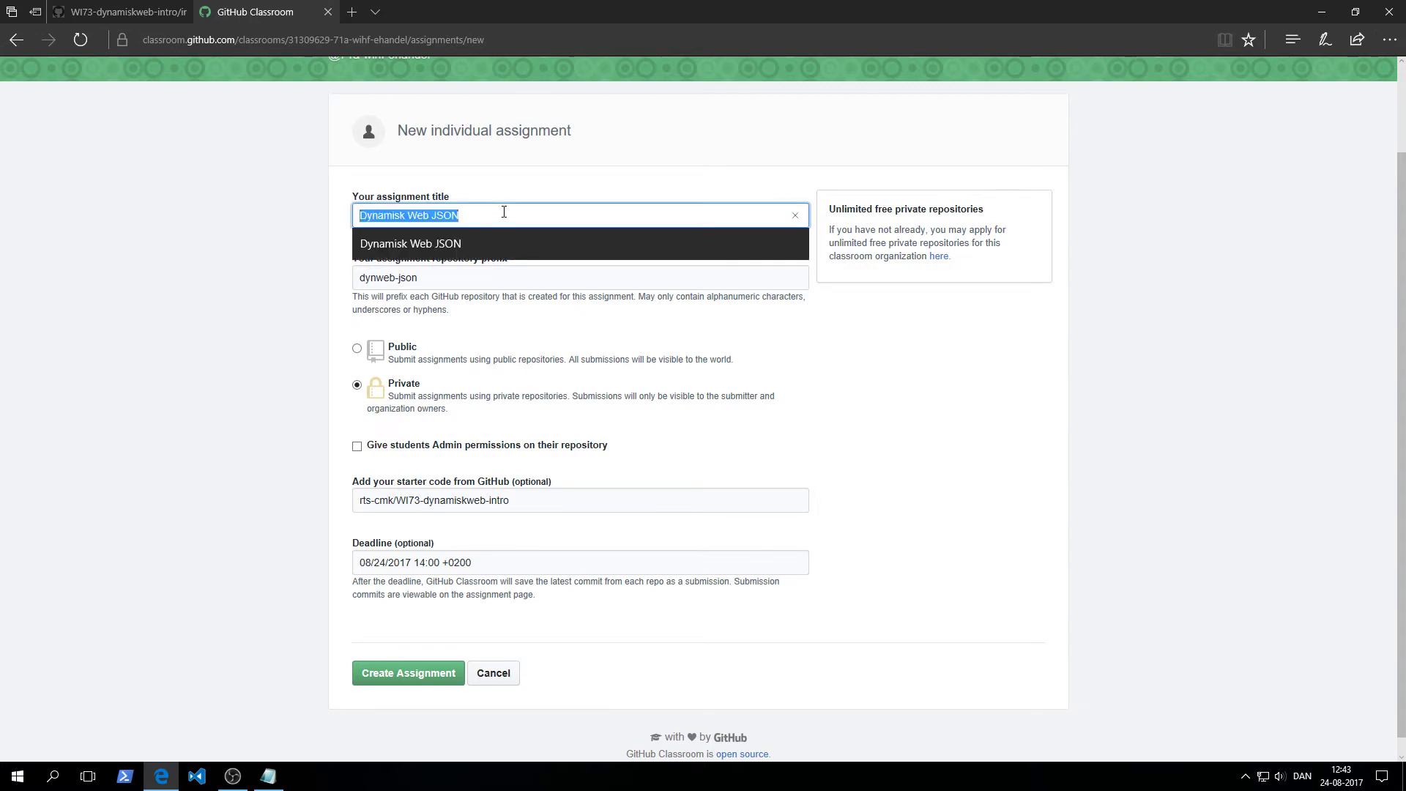
pyautogui.tripleClick(377, 278)
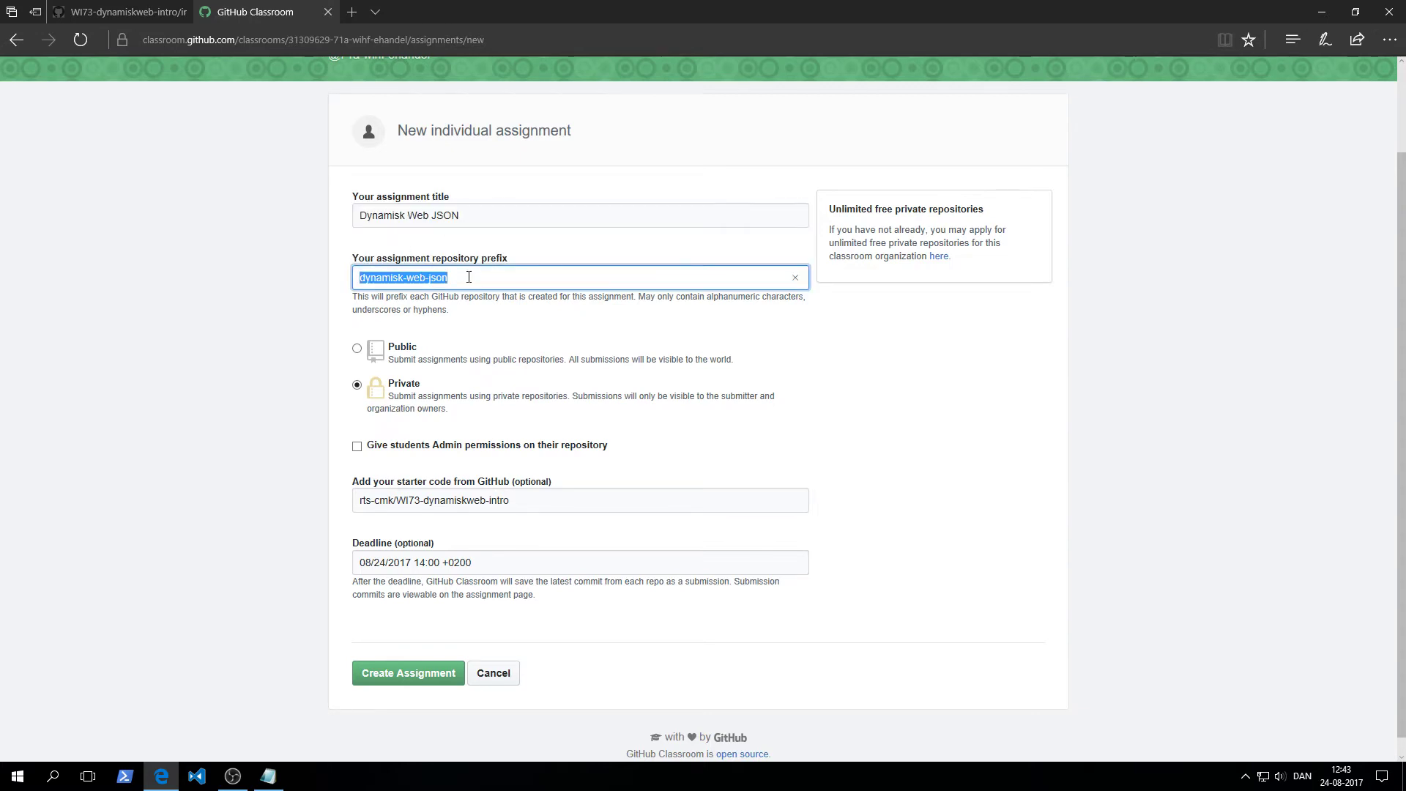
pyautogui.click(402, 277)
pyautogui.moveTo(403, 277); pyautogui.dragTo(382, 277)
pyautogui.press('Delete')
pyautogui.press('Delete')
pyautogui.click(306, 308)
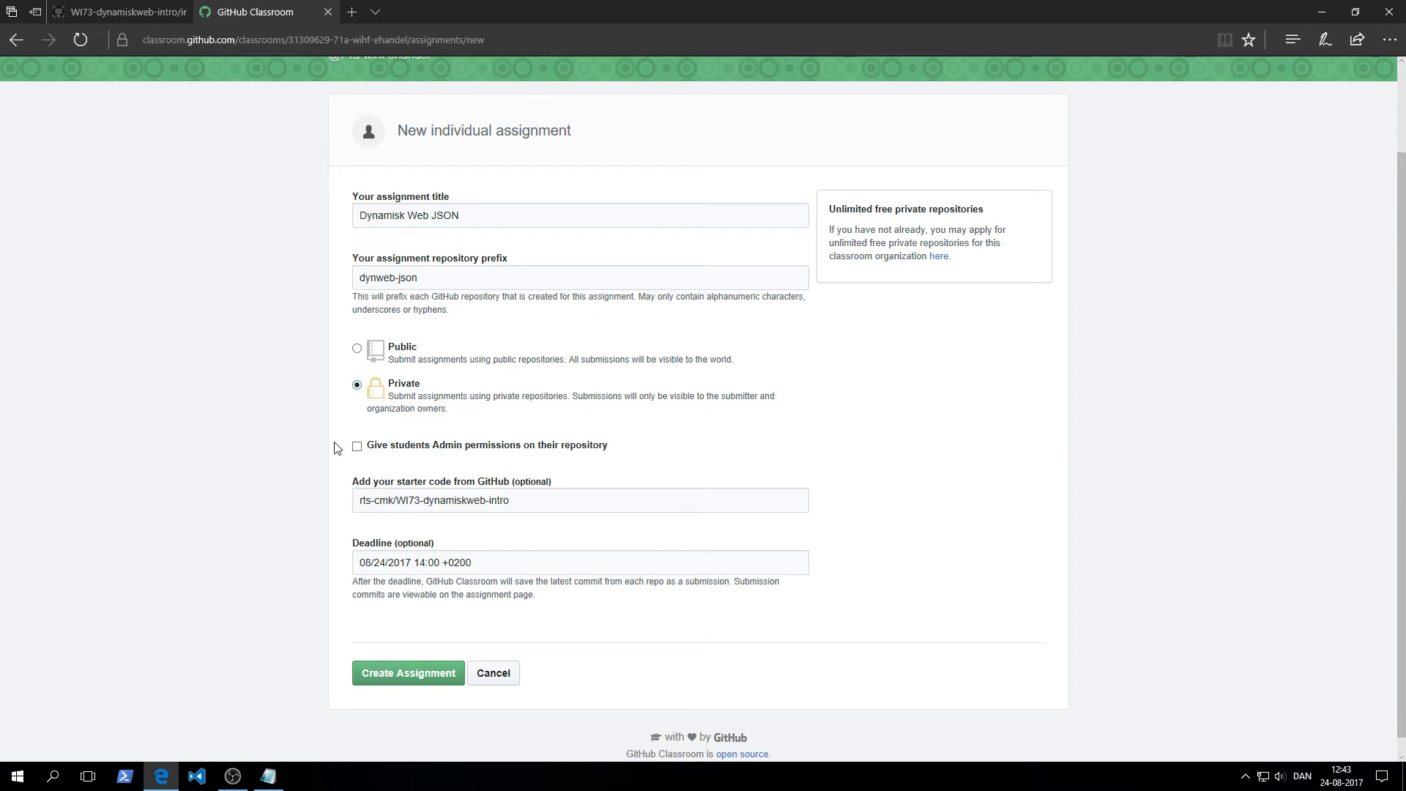
# - Try to create the private assignment and dismiss the notice above the form
pyautogui.click(517, 503)
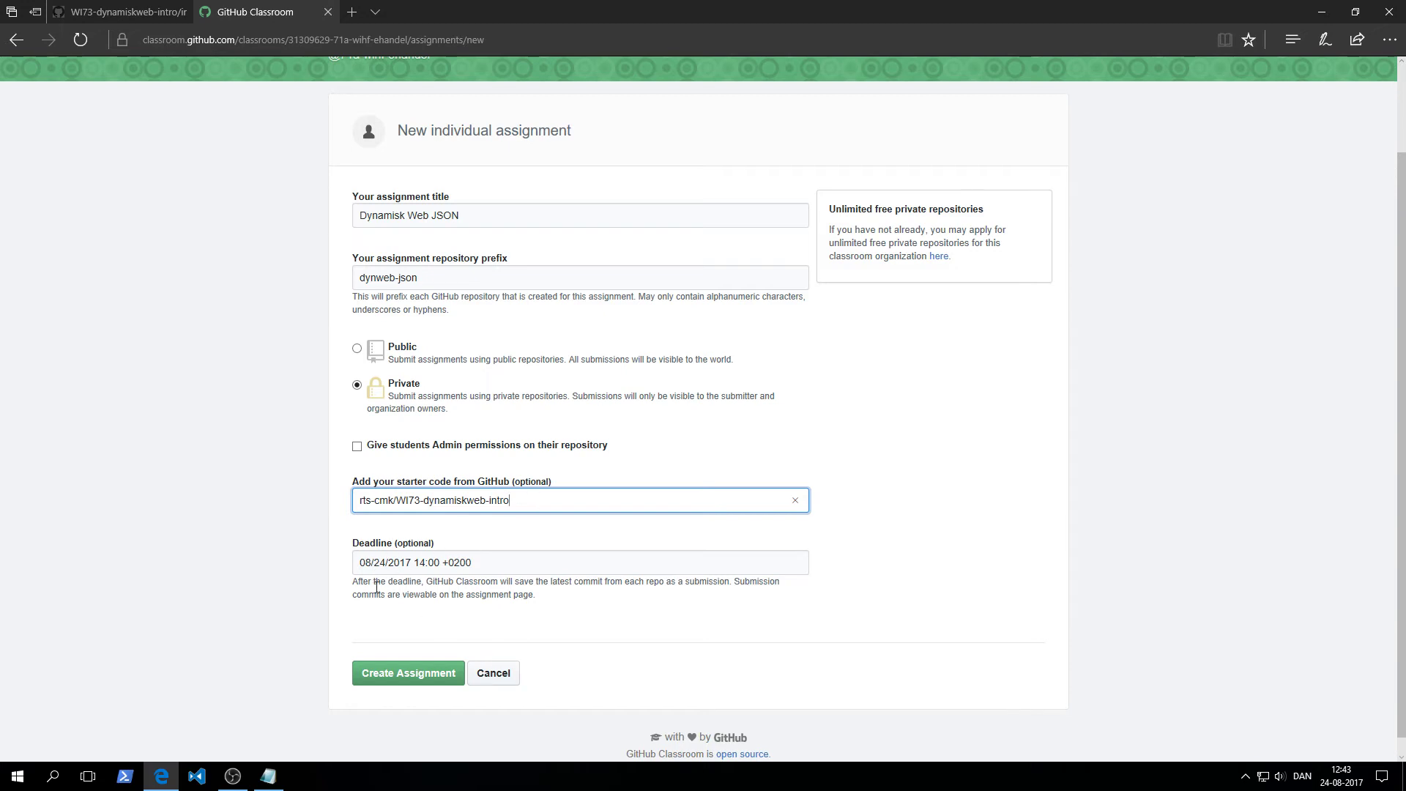
pyautogui.click(417, 676)
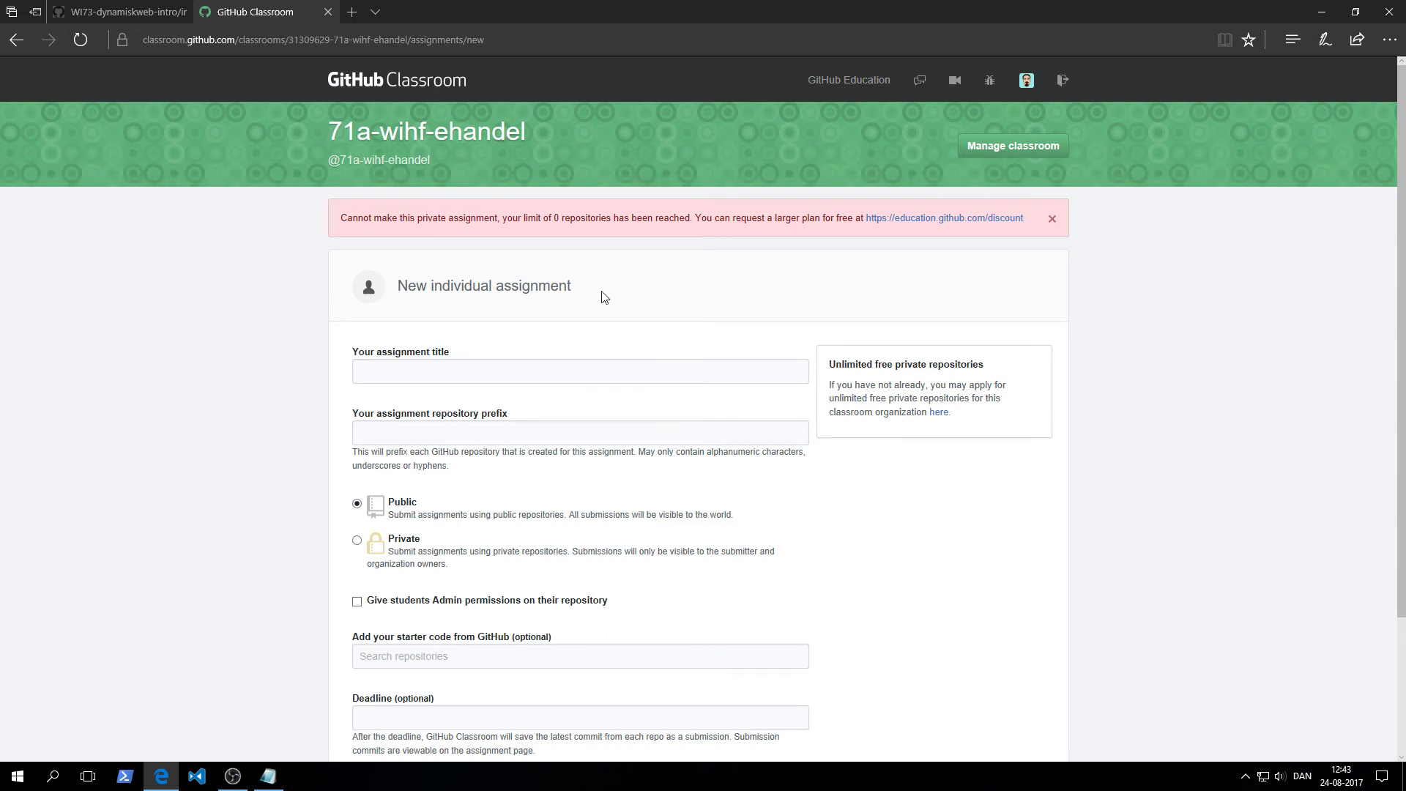
pyautogui.moveTo(341, 218); pyautogui.dragTo(1048, 220)
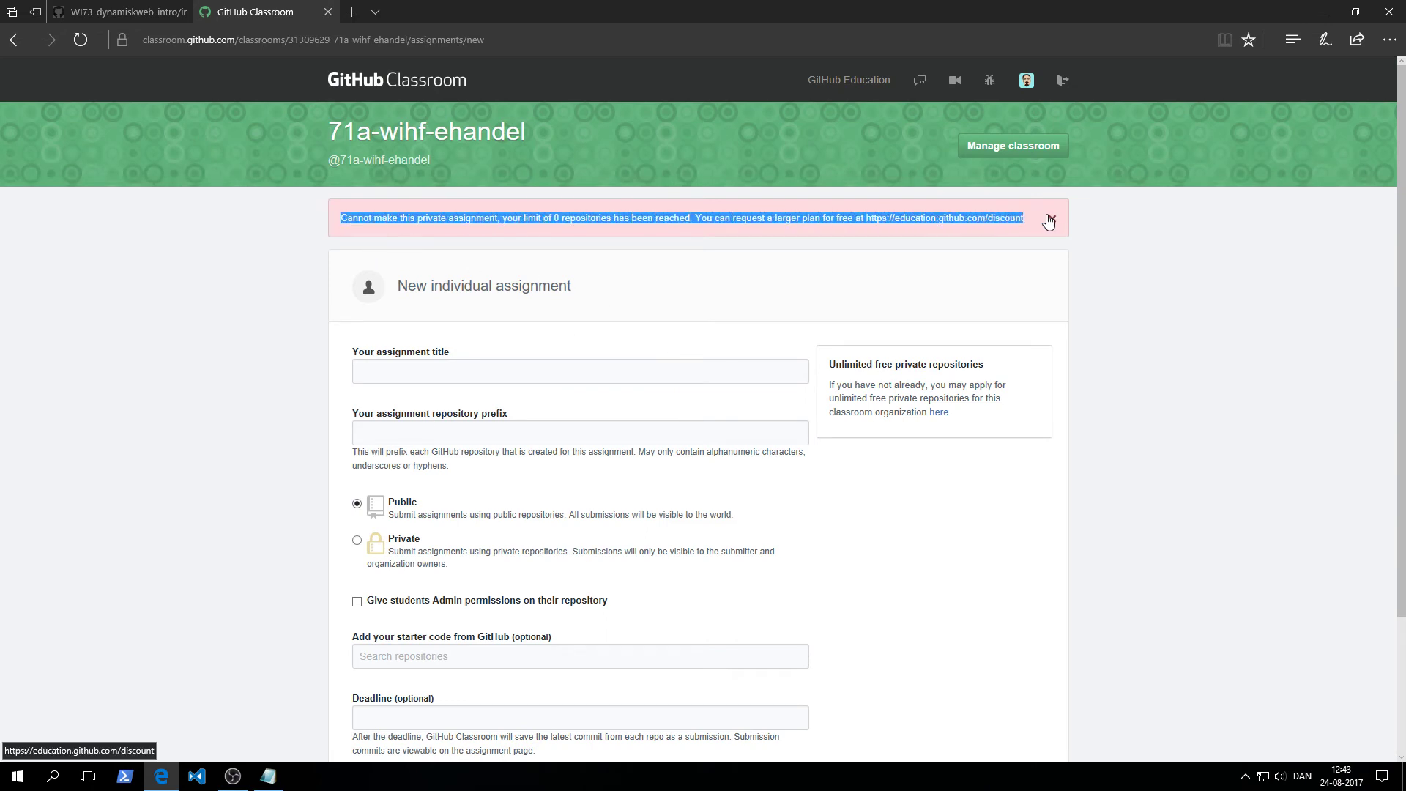
pyautogui.click(1085, 232)
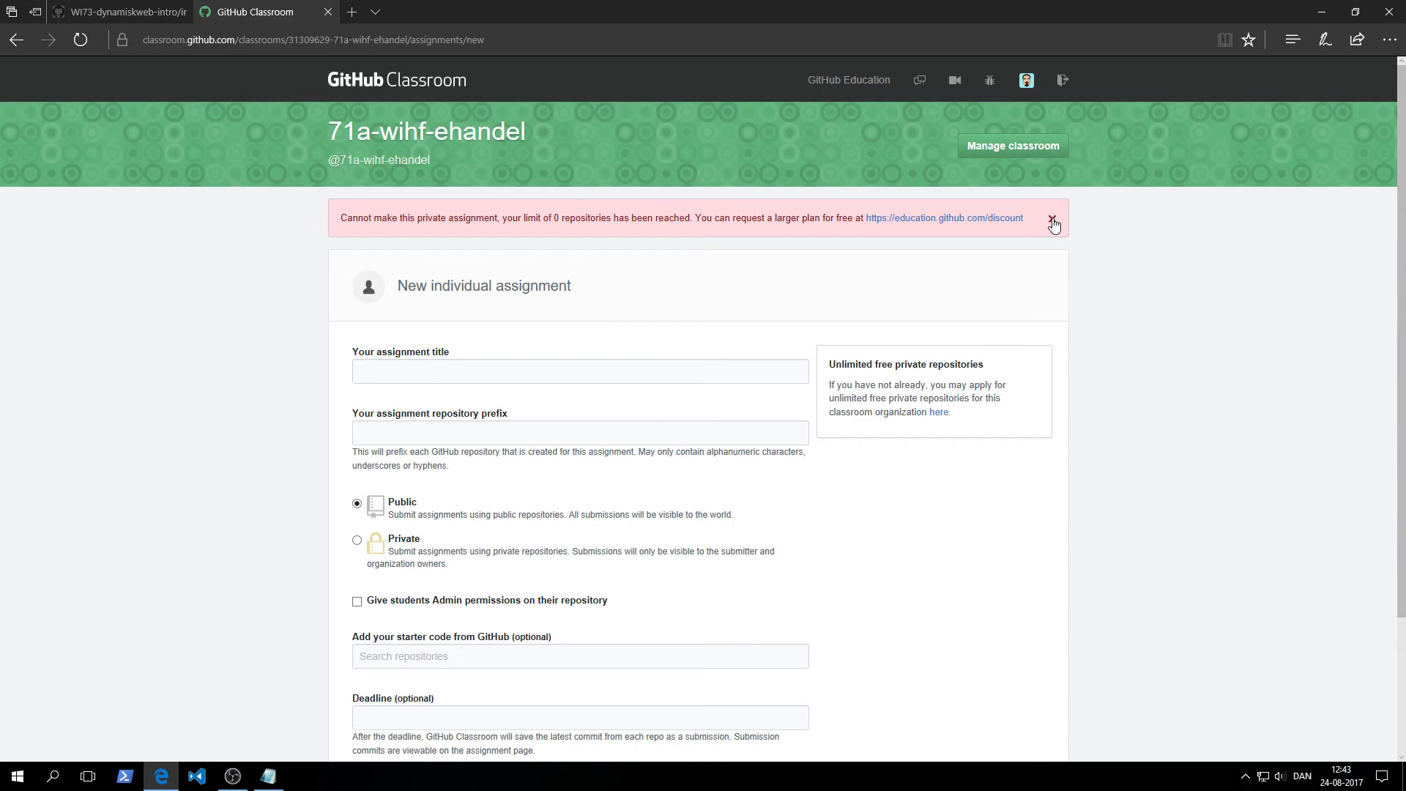
pyautogui.click(1053, 224)
# - Enter Dynamisk Web JSON as the title of the individual assignment
pyautogui.scroll(-3, 236, 378)
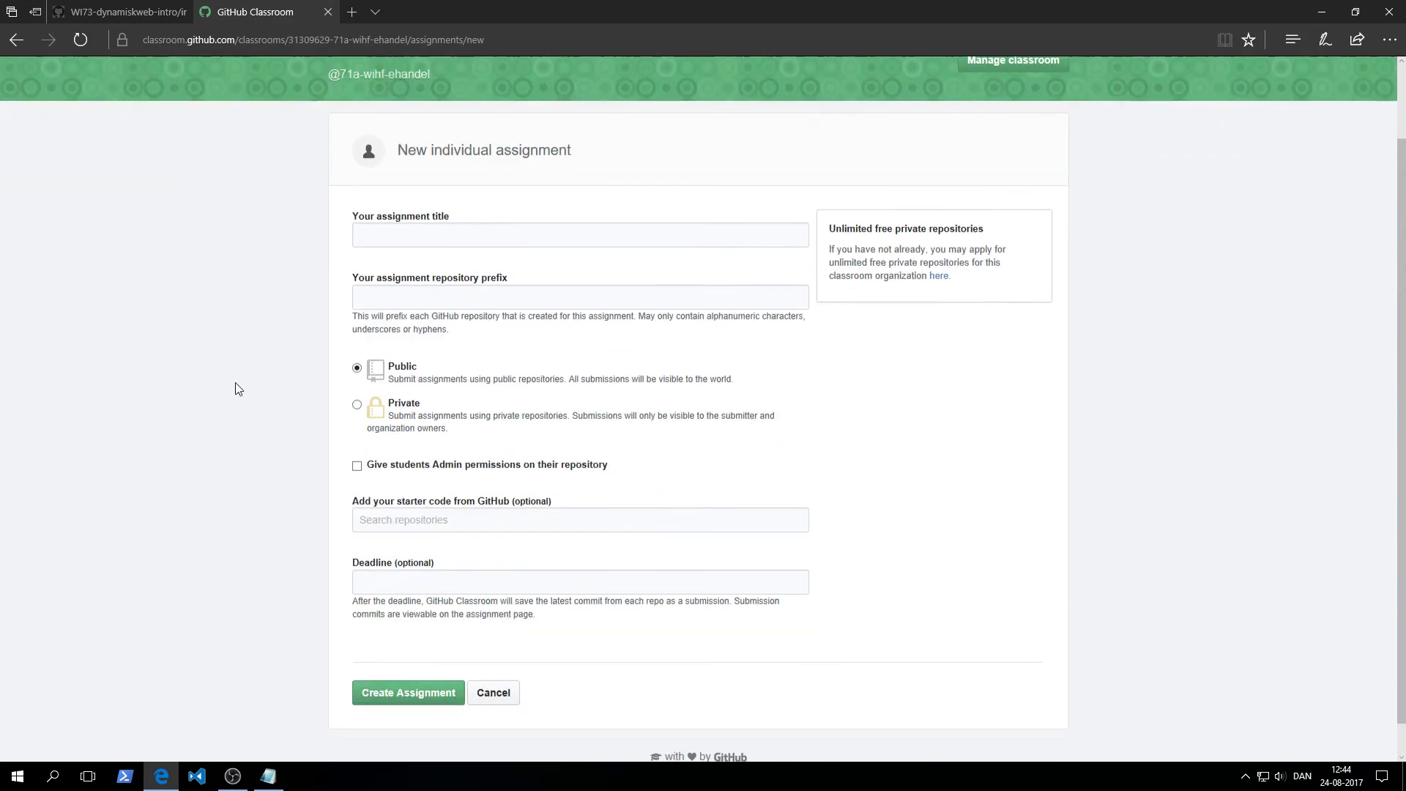
pyautogui.click(366, 216)
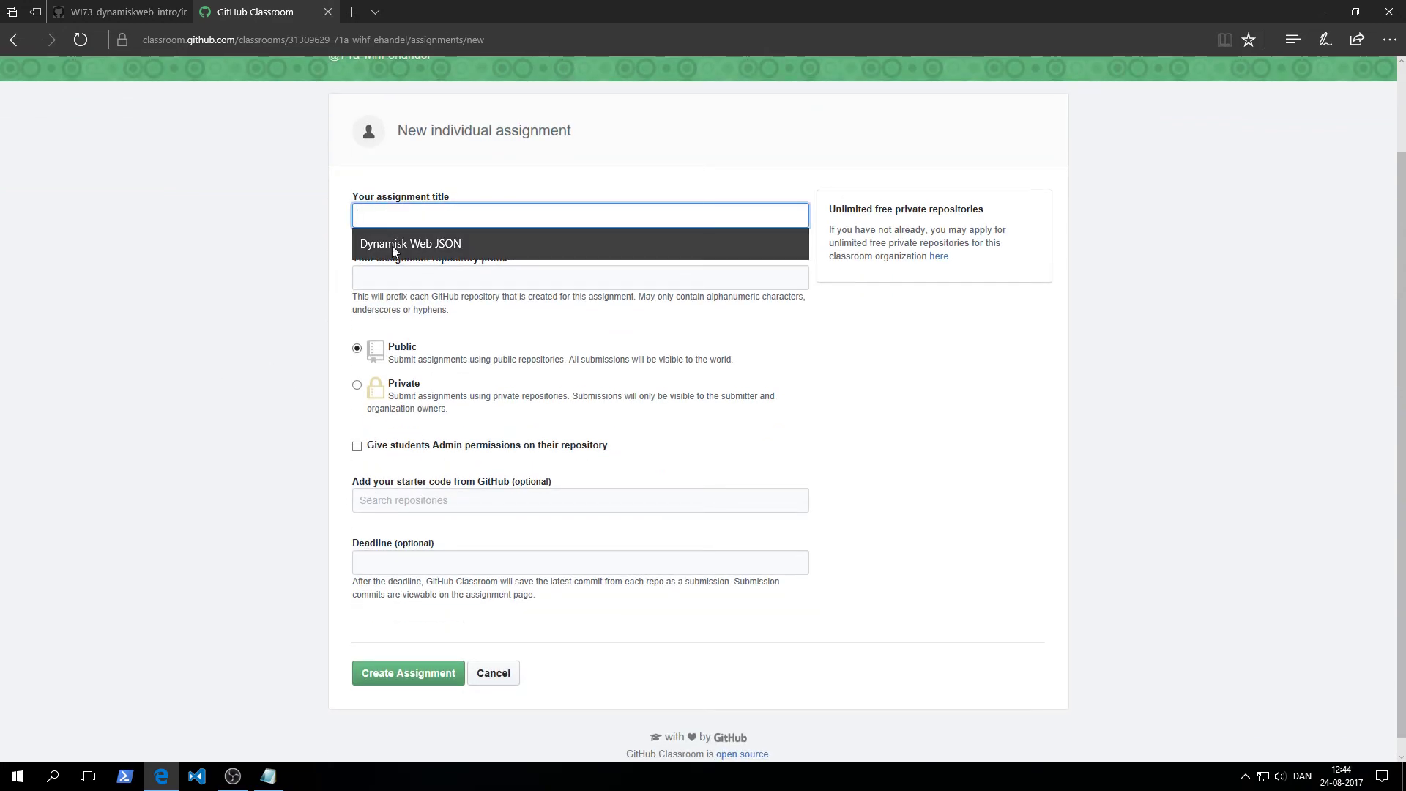
pyautogui.click(393, 245)
# - Shorten the generated repository prefix to dynweb-json and select public repositories for the submissions
pyautogui.click(402, 278)
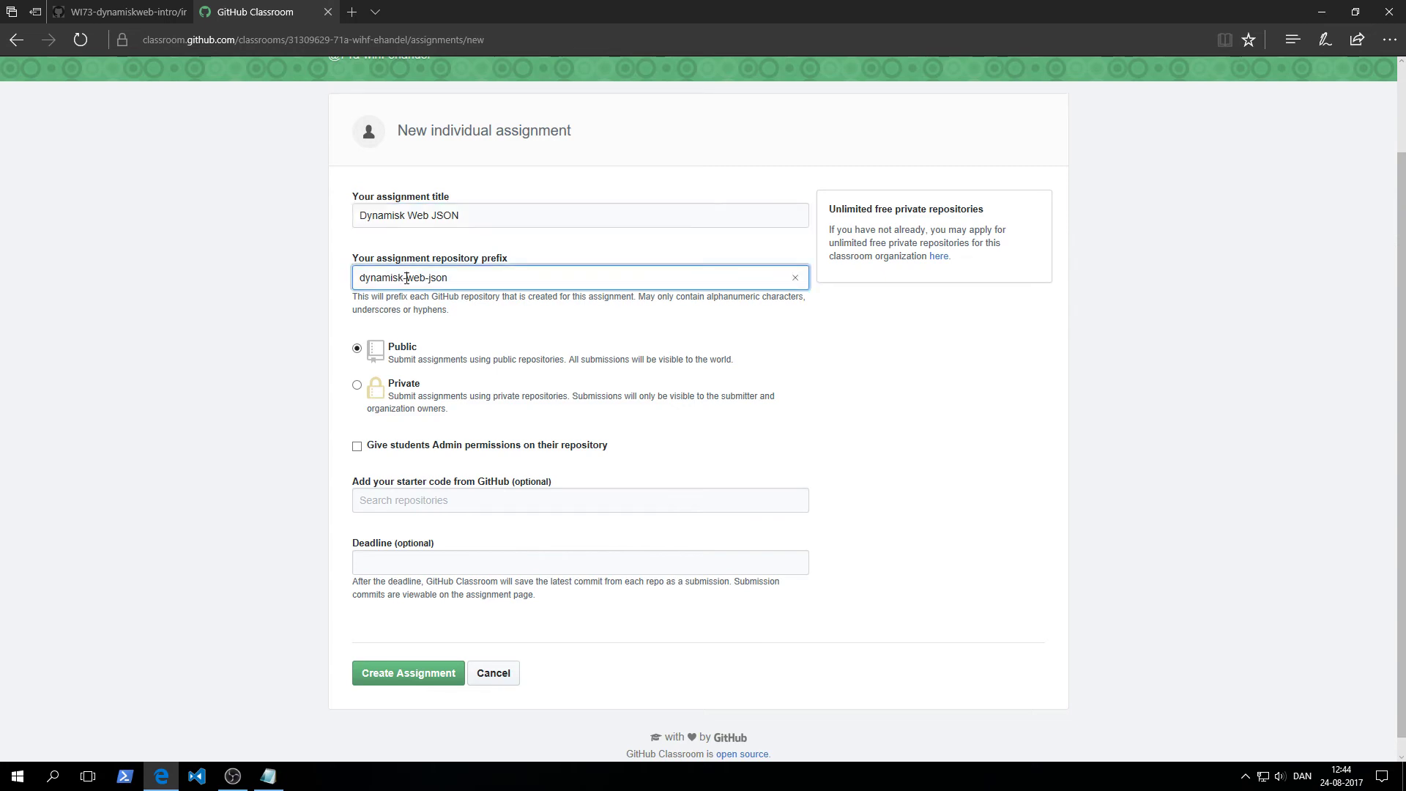
pyautogui.press('BackSpace')
pyautogui.press('BackSpace')
pyautogui.press('BackSpace')
pyautogui.press('BackSpace')
pyautogui.press('BackSpace')
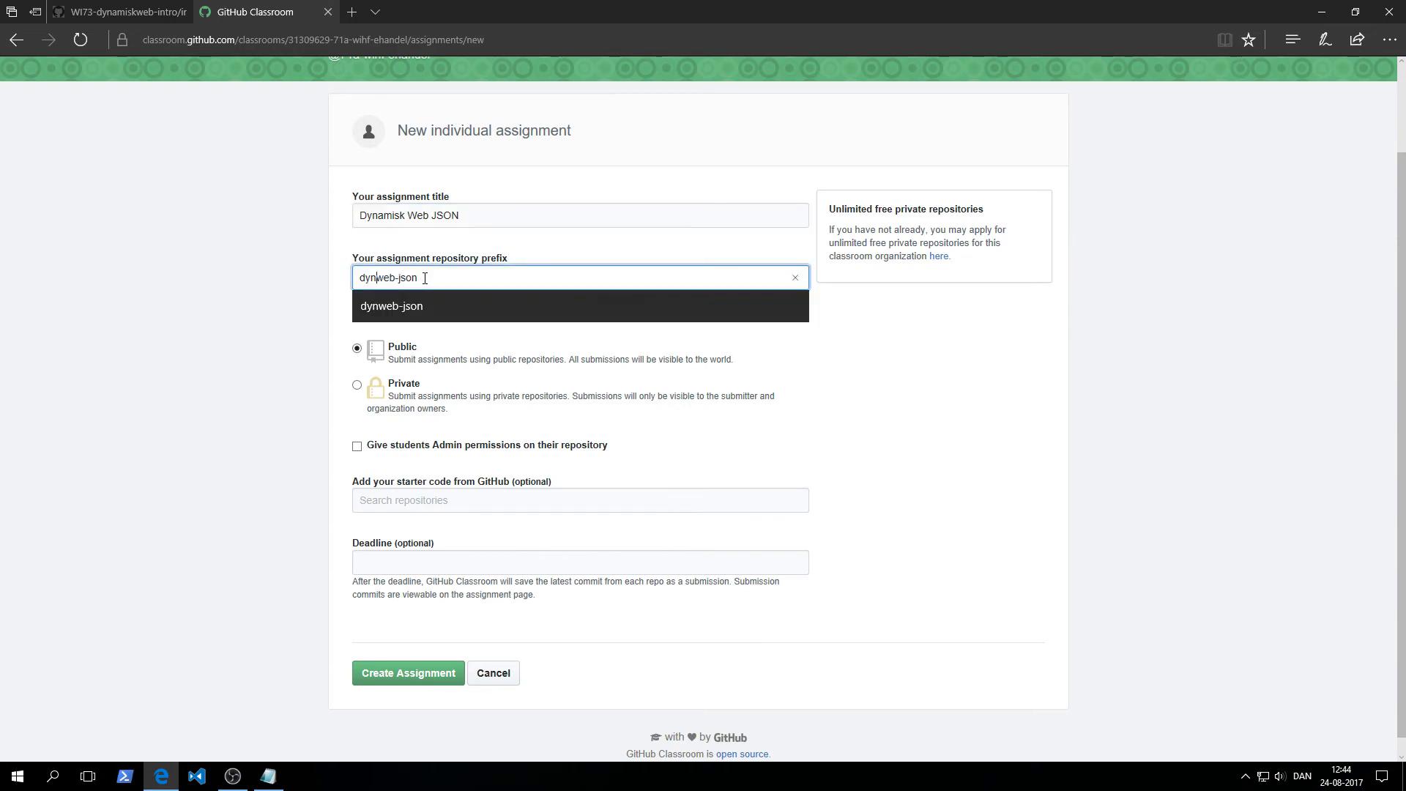
pyautogui.click(220, 349)
pyautogui.click(357, 347)
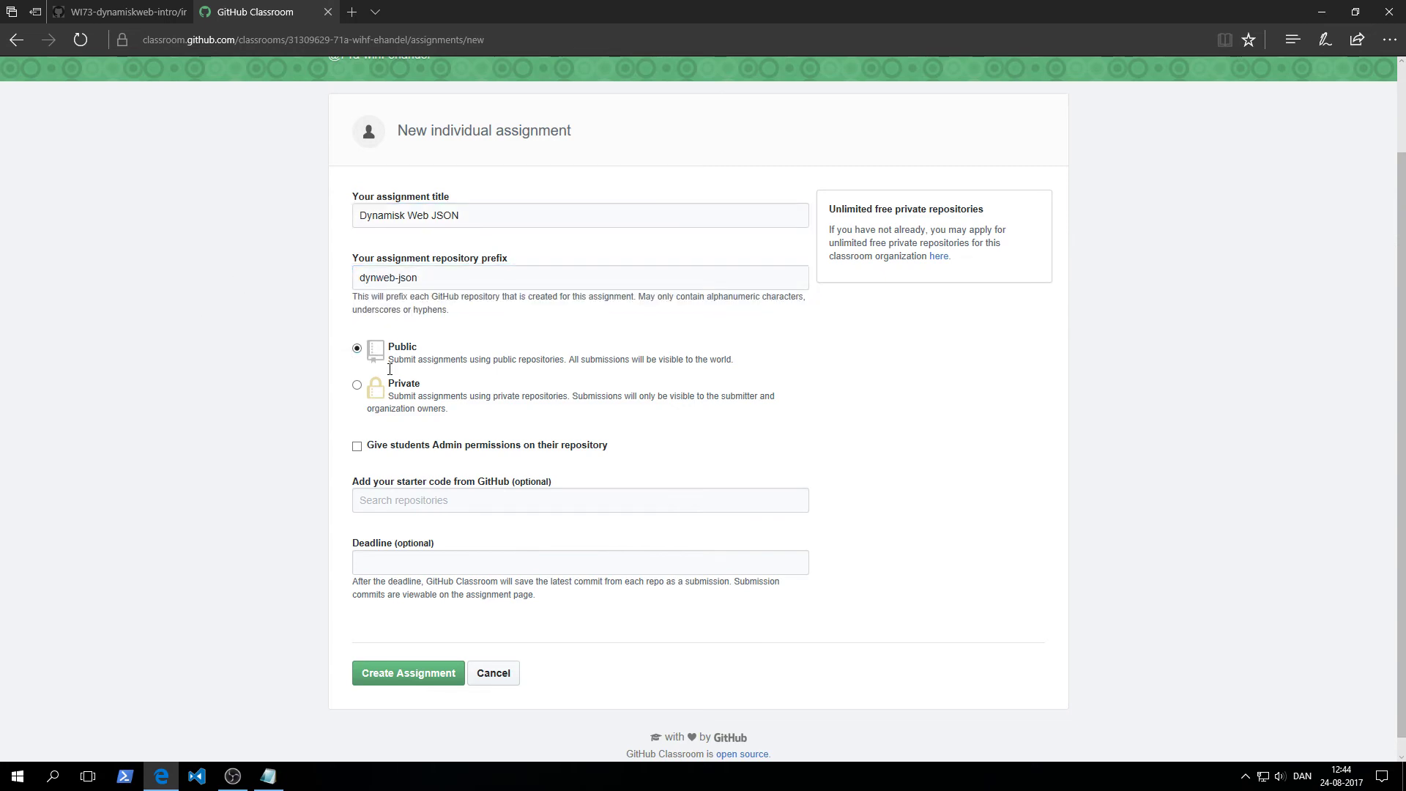
# - Search the repositories for rts-cmk/73 and add rts-cmk/WI73-dynamiskweb-intro as the assignment's starter code
pyautogui.click(399, 508)
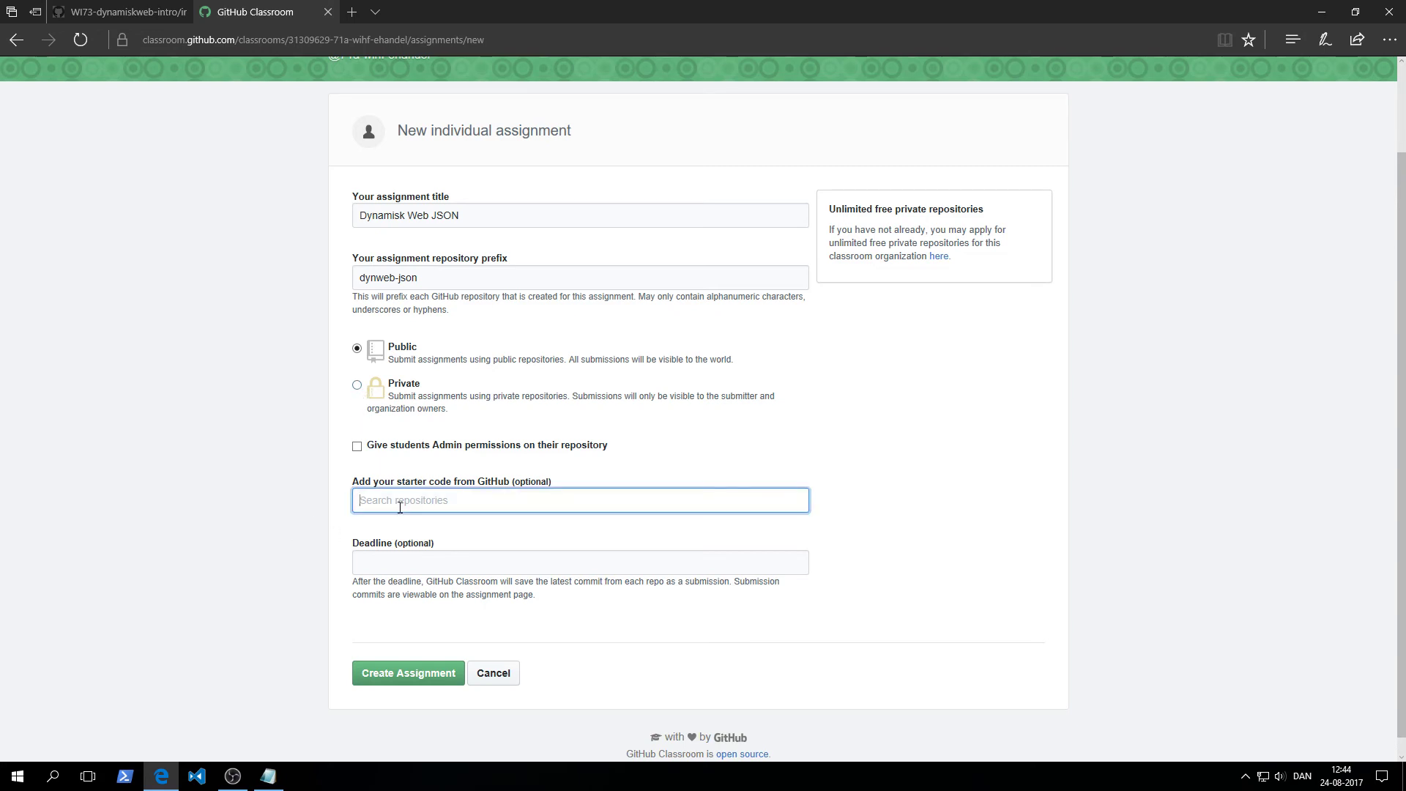
pyautogui.write('rts-cmk/')
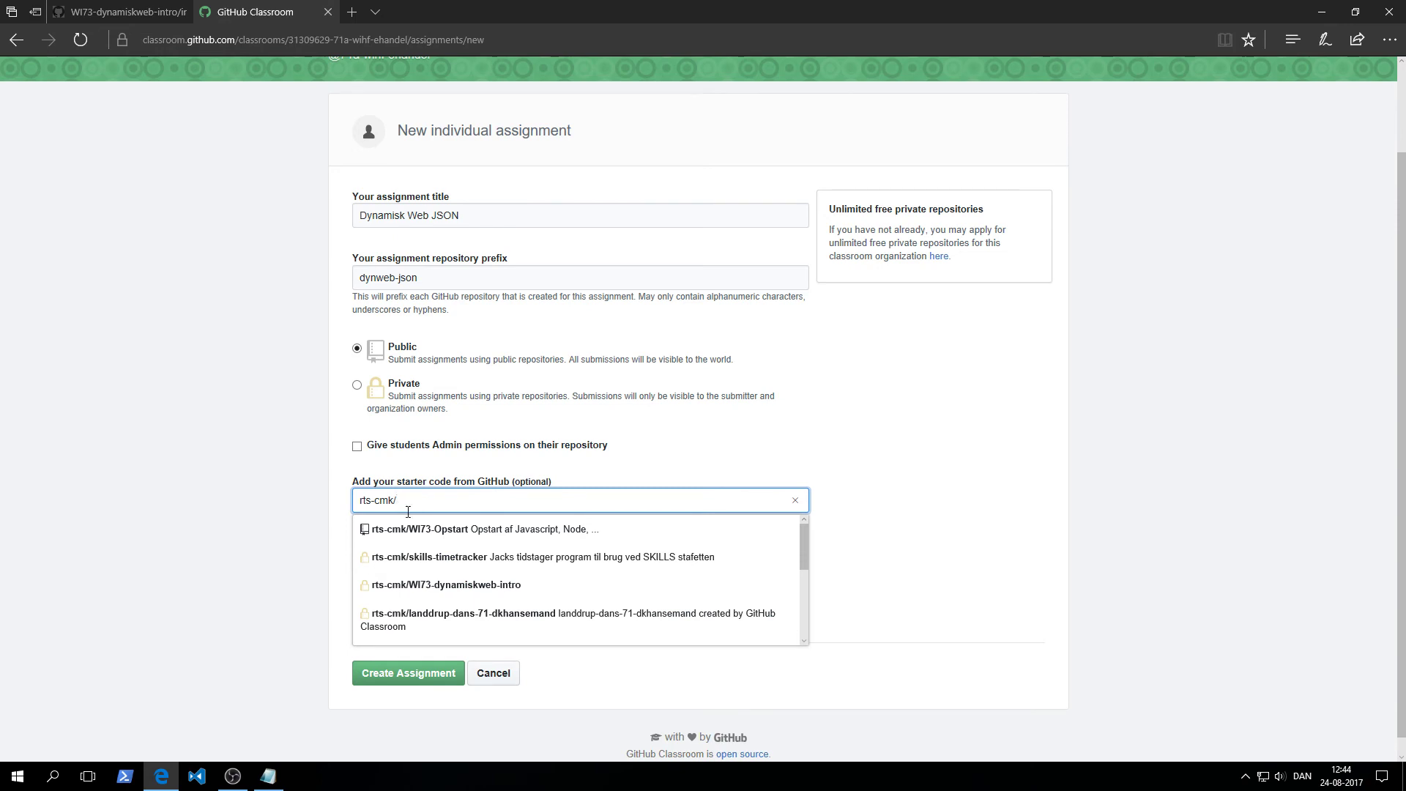
pyautogui.write('71')
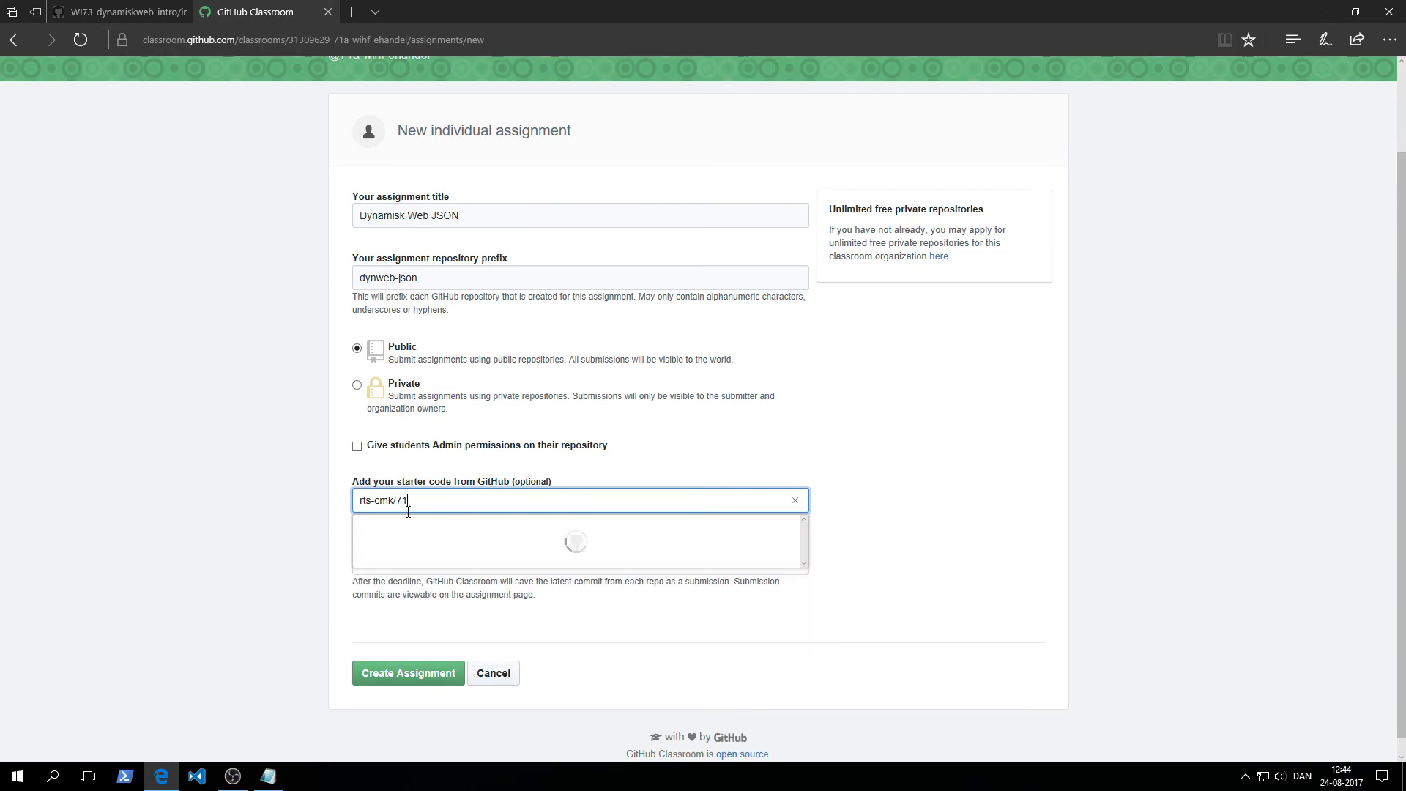
pyautogui.press('BackSpace')
pyautogui.write('3')
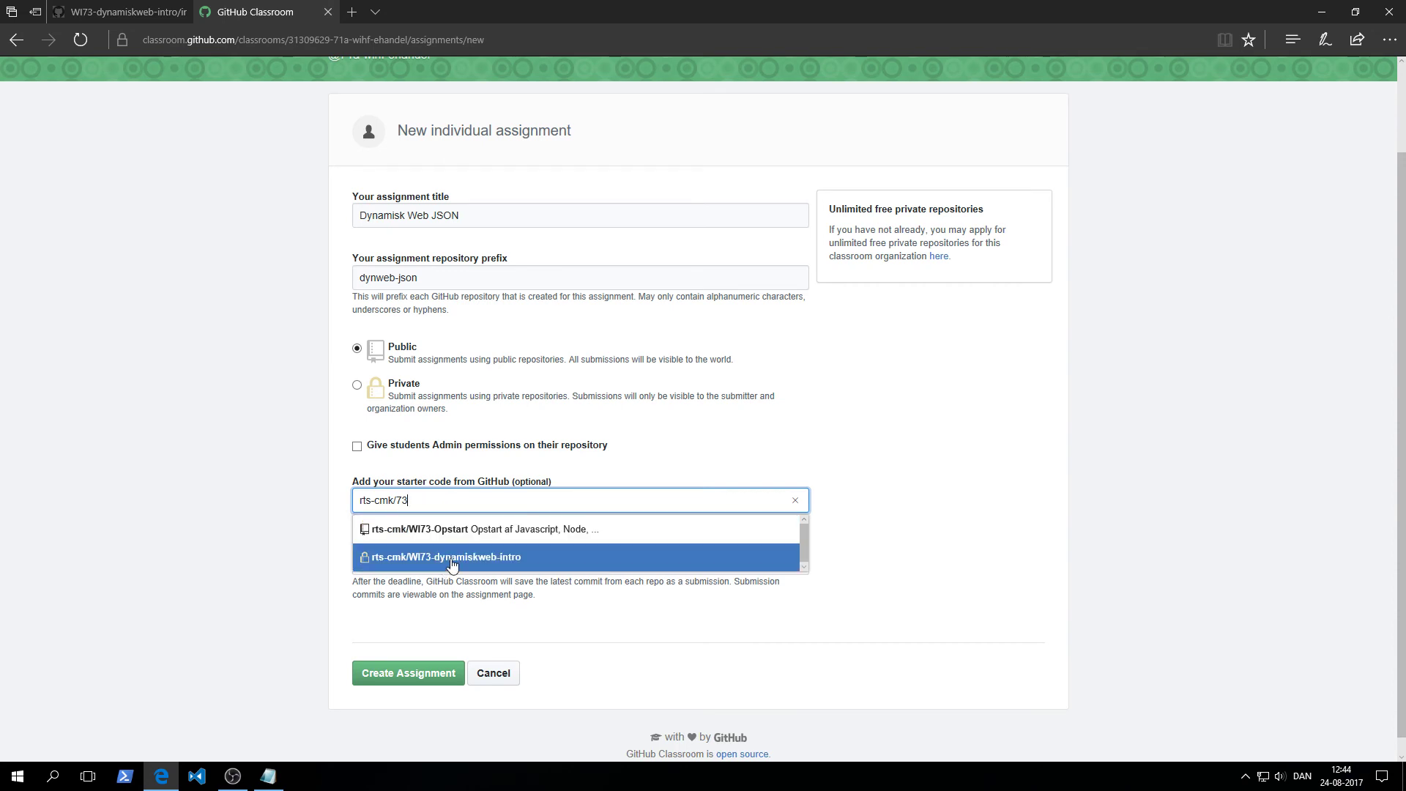
pyautogui.click(441, 570)
# - Set the assignment's deadline to 08/24/2017 14:00 +0200
pyautogui.click(386, 564)
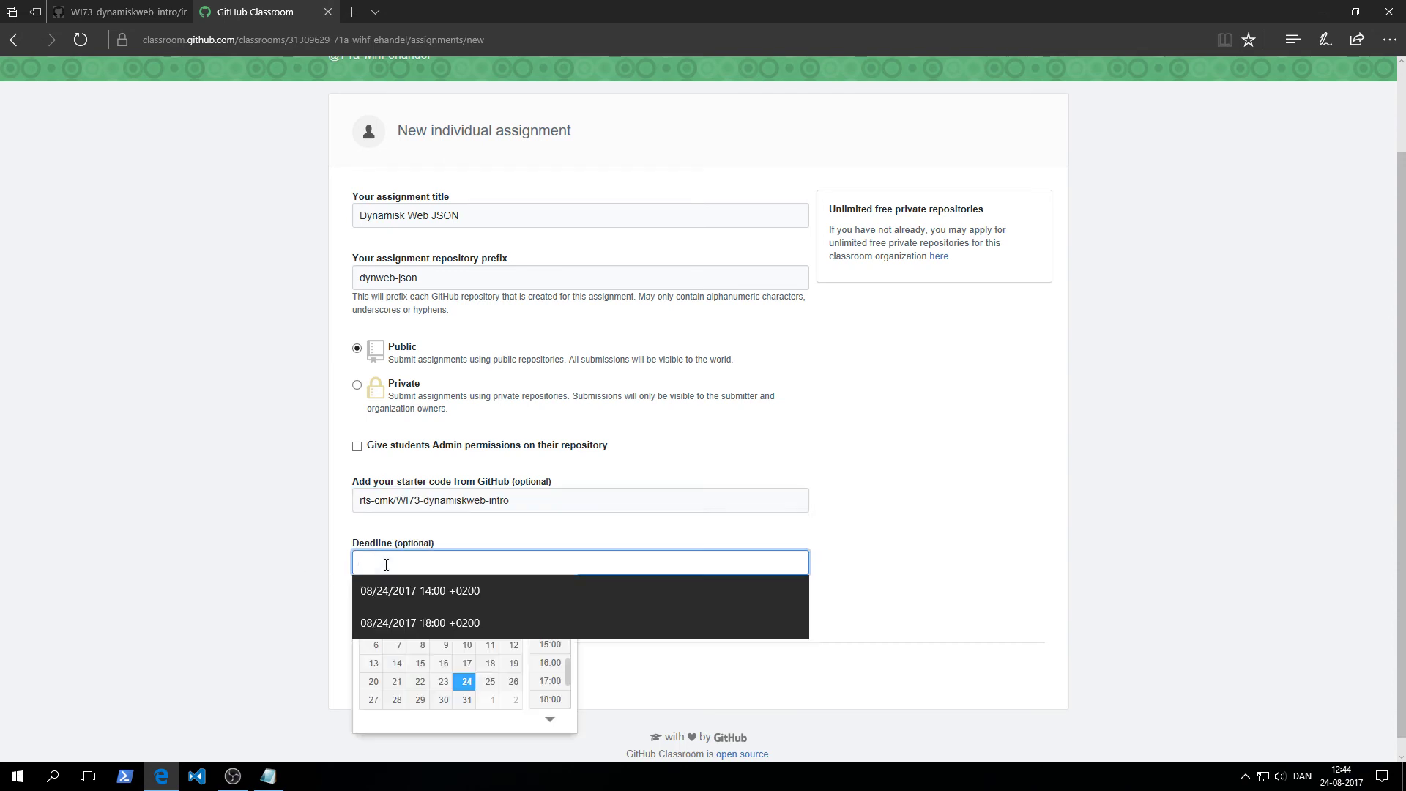
pyautogui.click(400, 599)
pyautogui.click(202, 590)
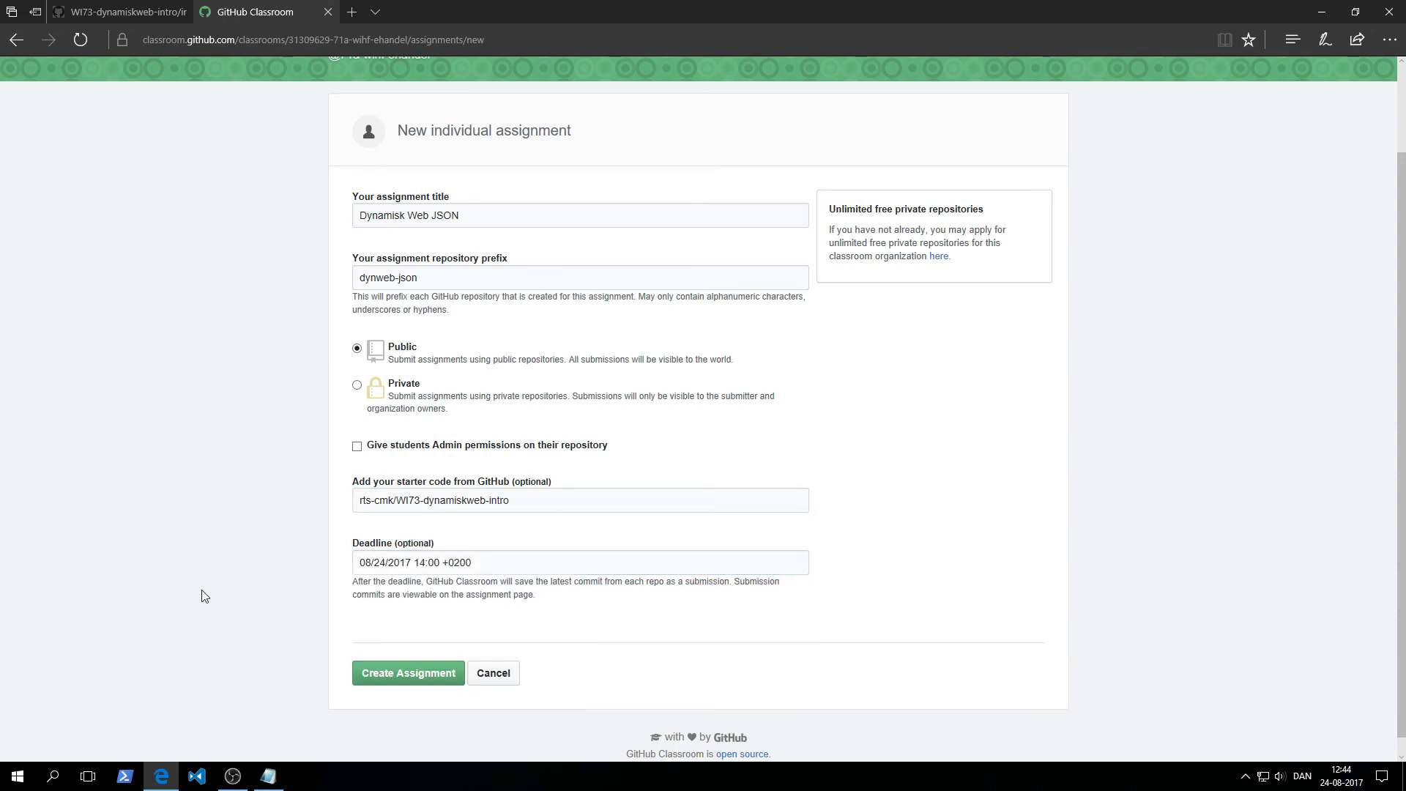
# - Create the Dynamisk Web JSON assignment and copy its invitation link for the students
pyautogui.click(421, 679)
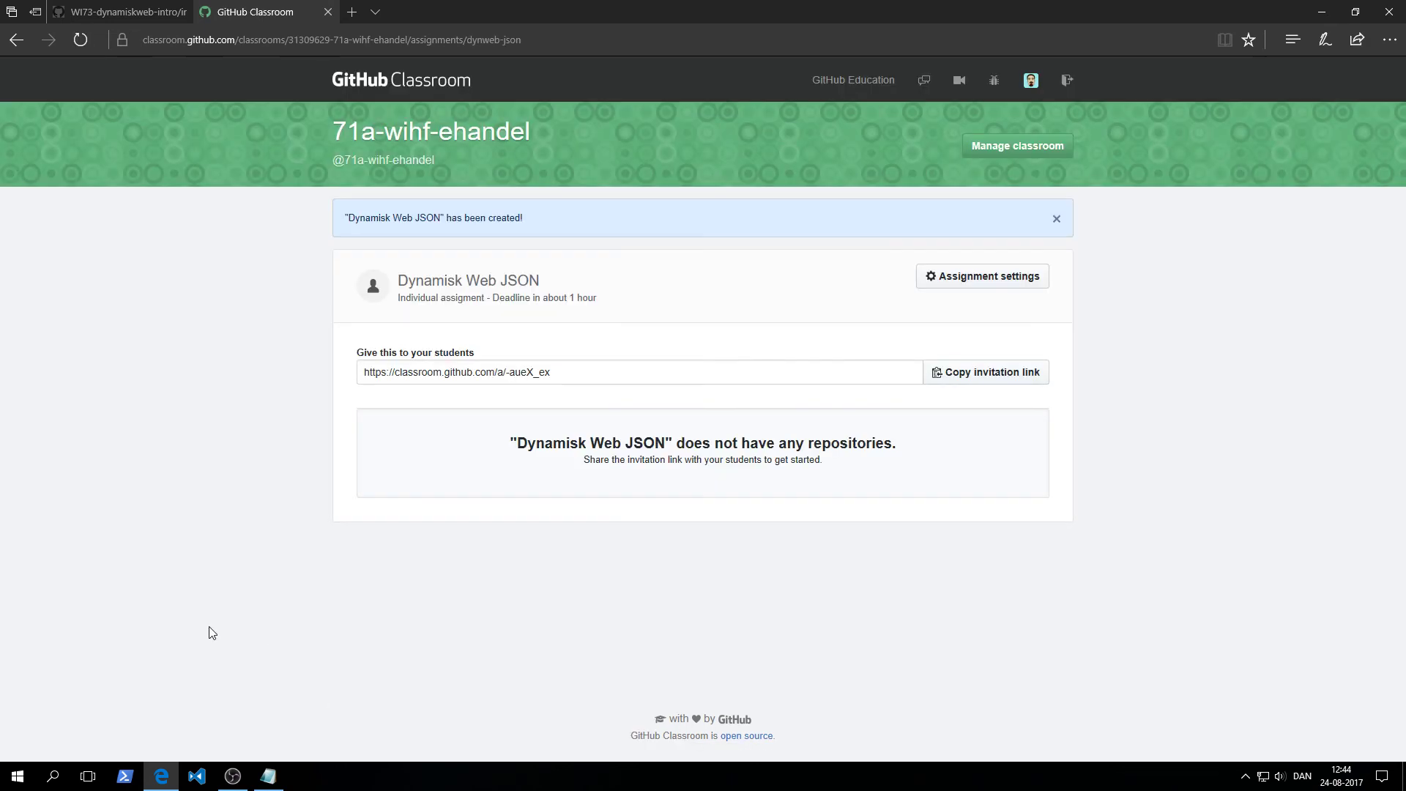
pyautogui.click(976, 378)
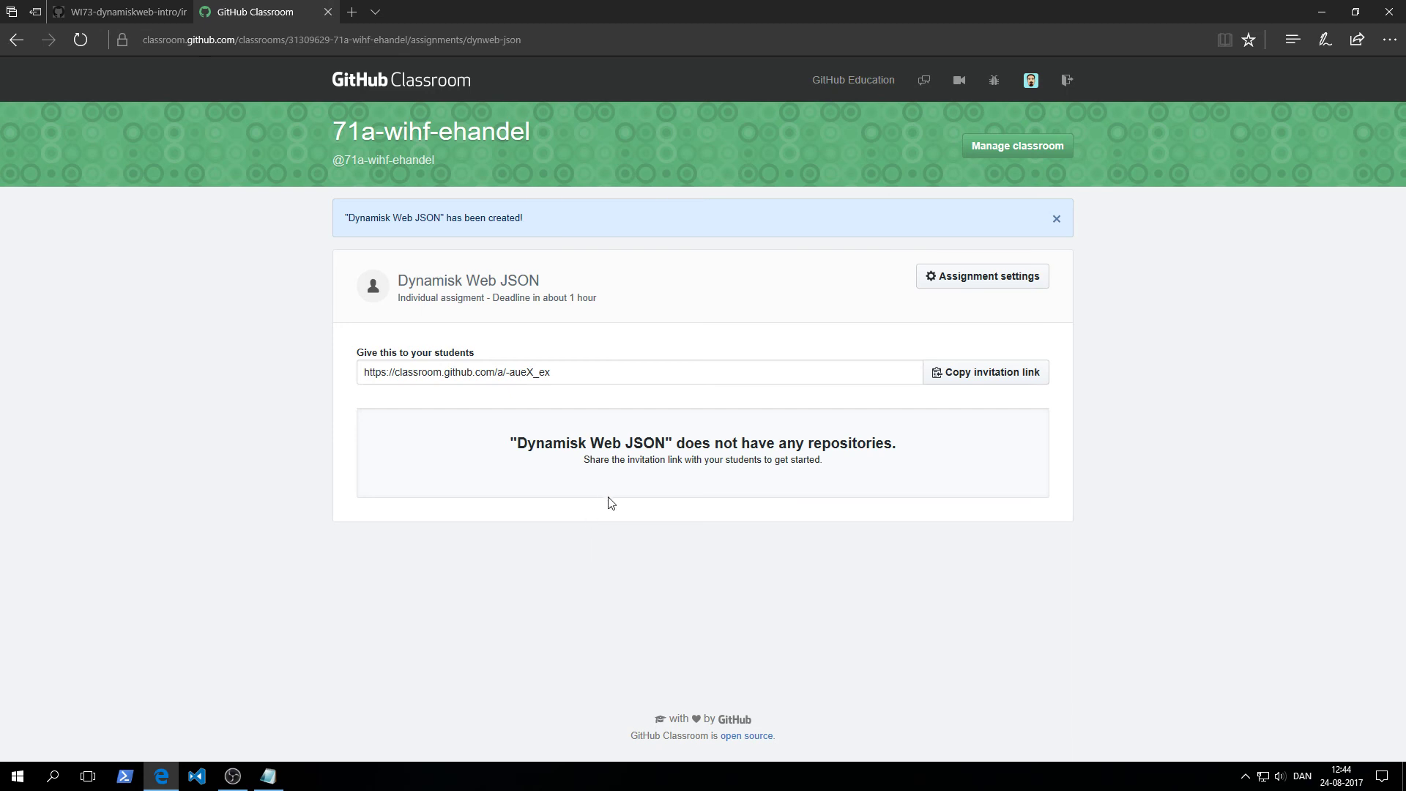
pyautogui.click(965, 374)
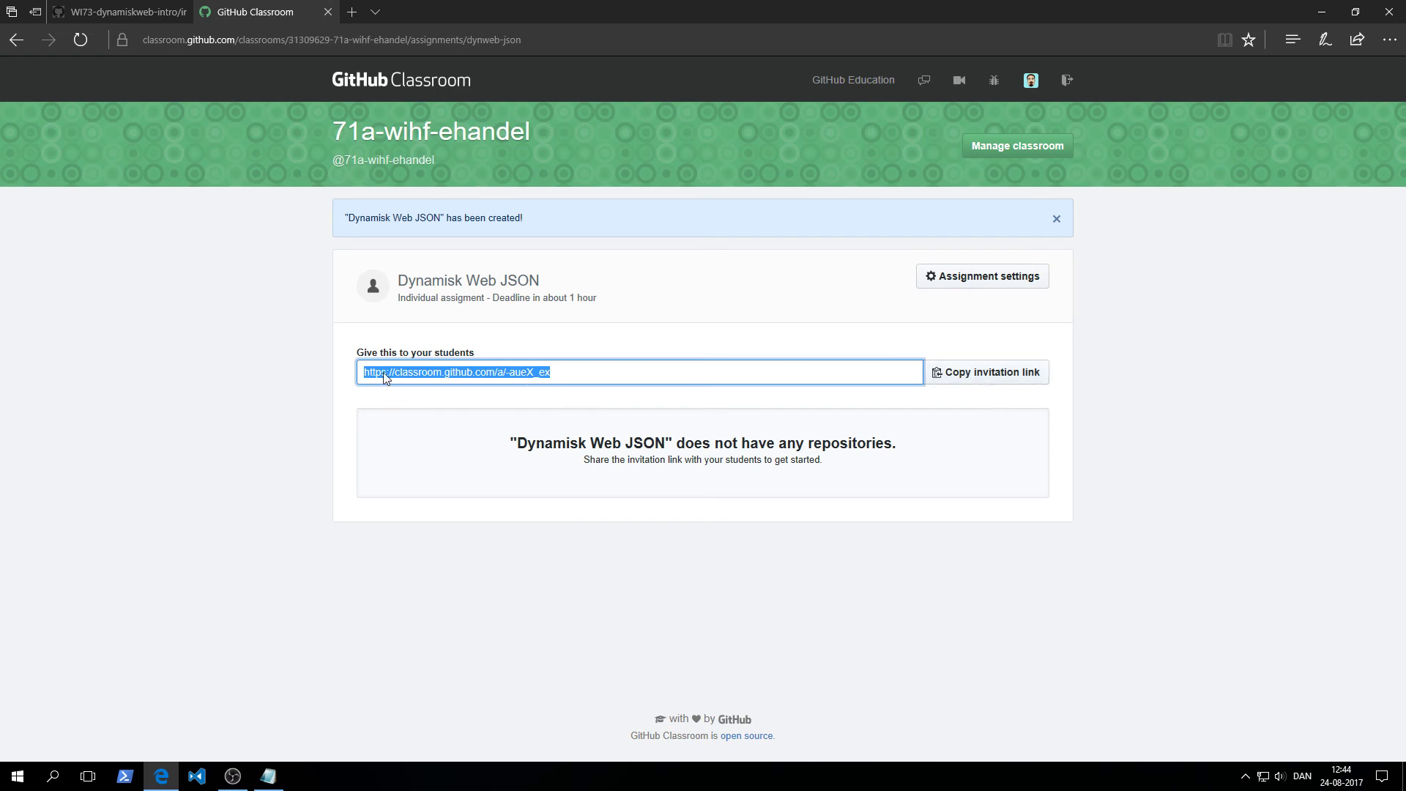